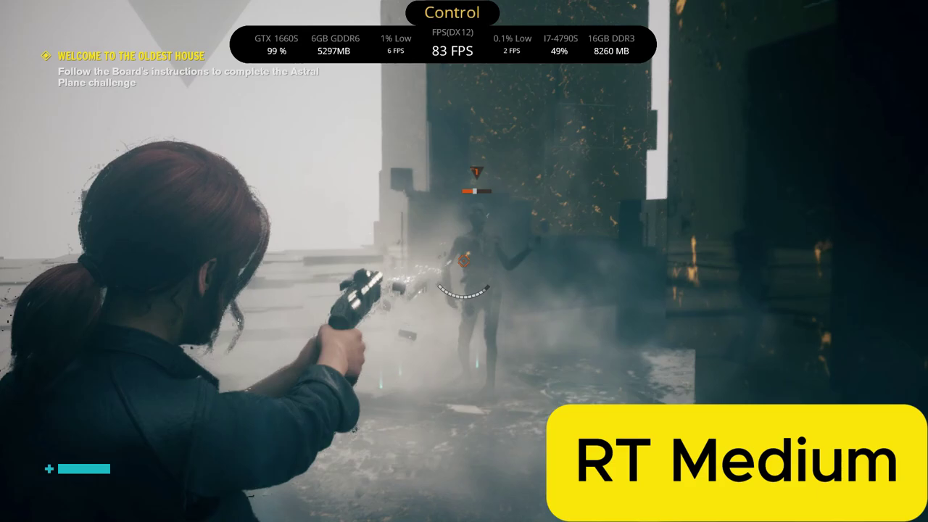
click(464, 261)
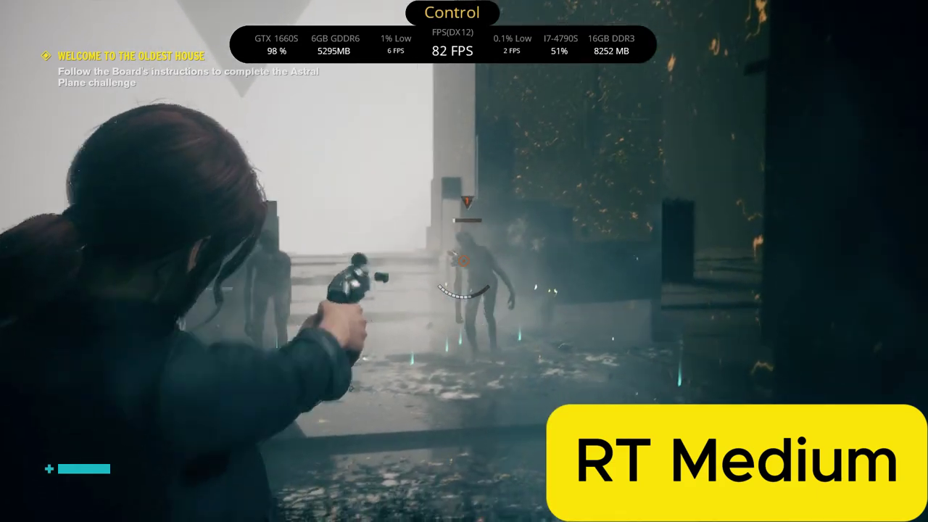
click(464, 261)
click(464, 261)
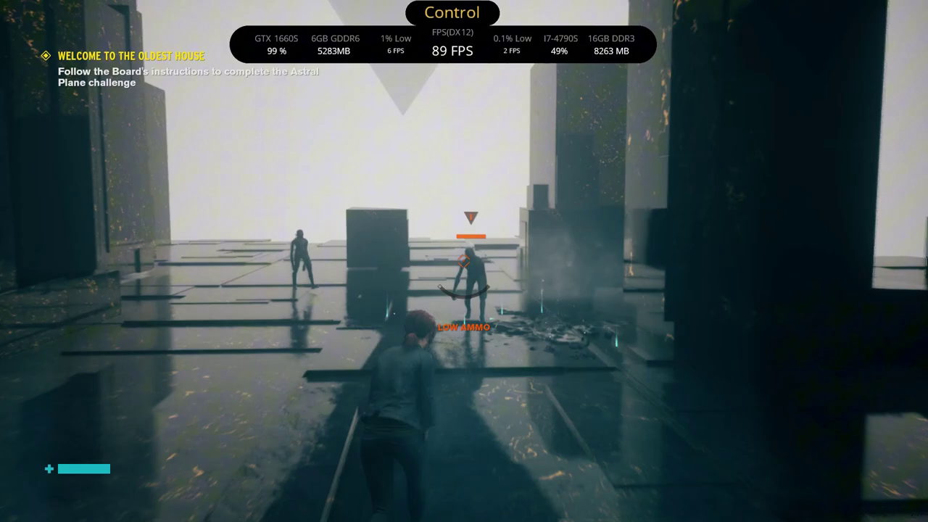
key(v)
key(v)
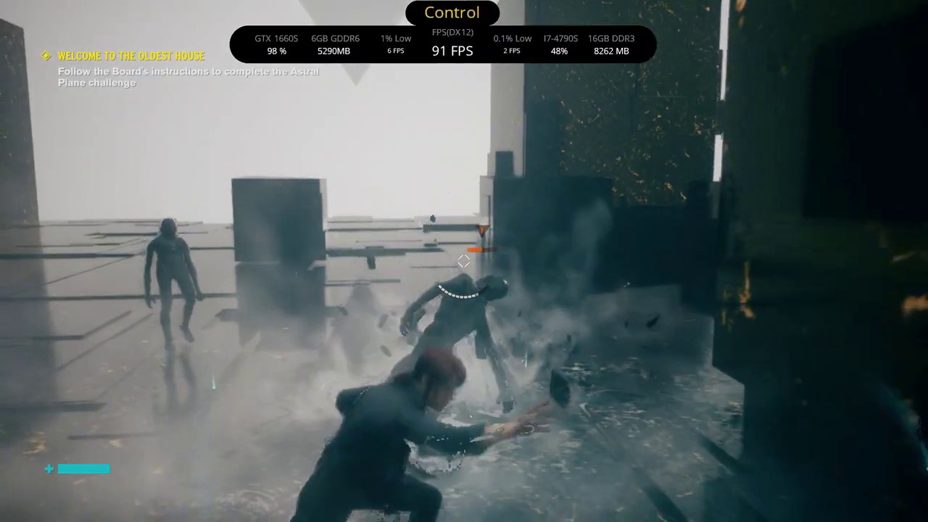
right_click(464, 261)
click(464, 261)
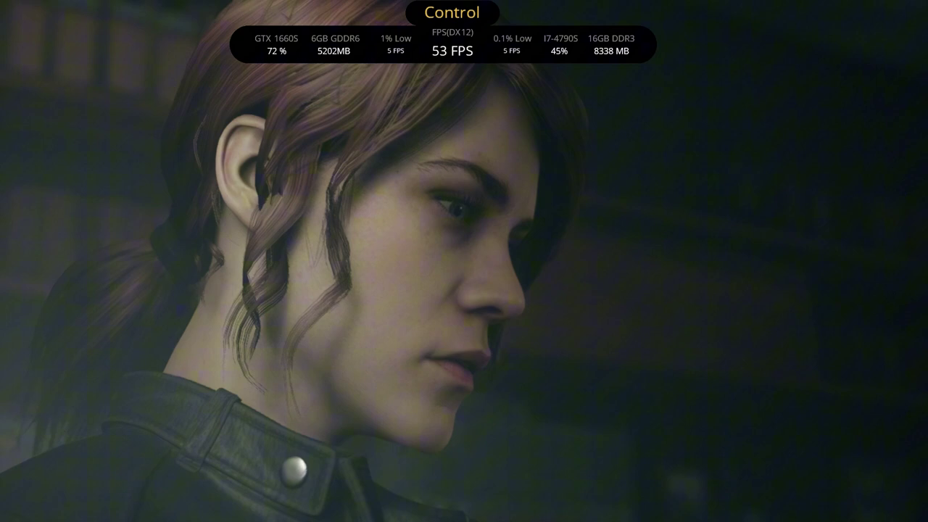
key(space)
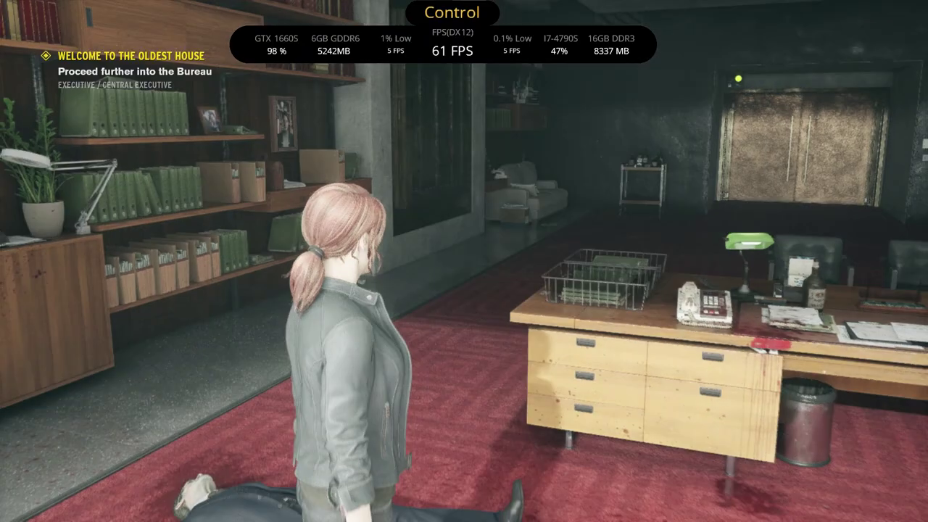
key(w)
key(w)
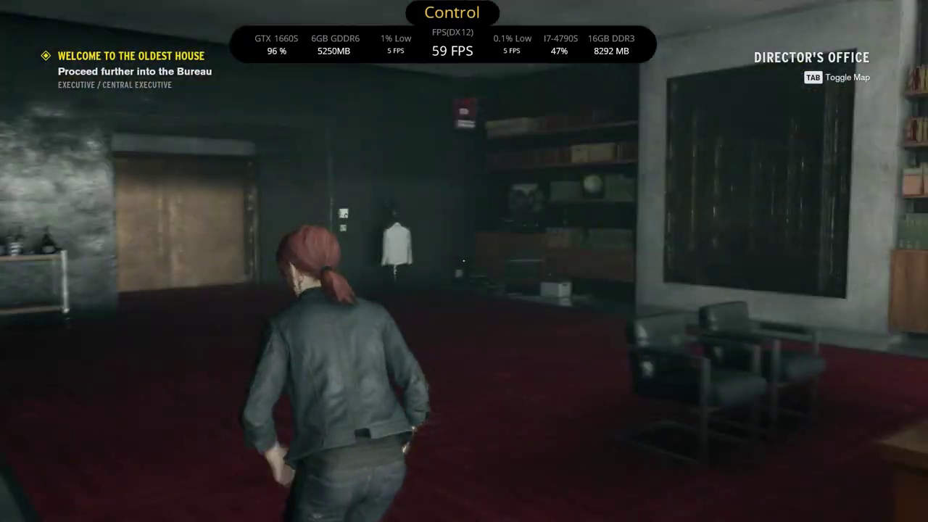
key(w)
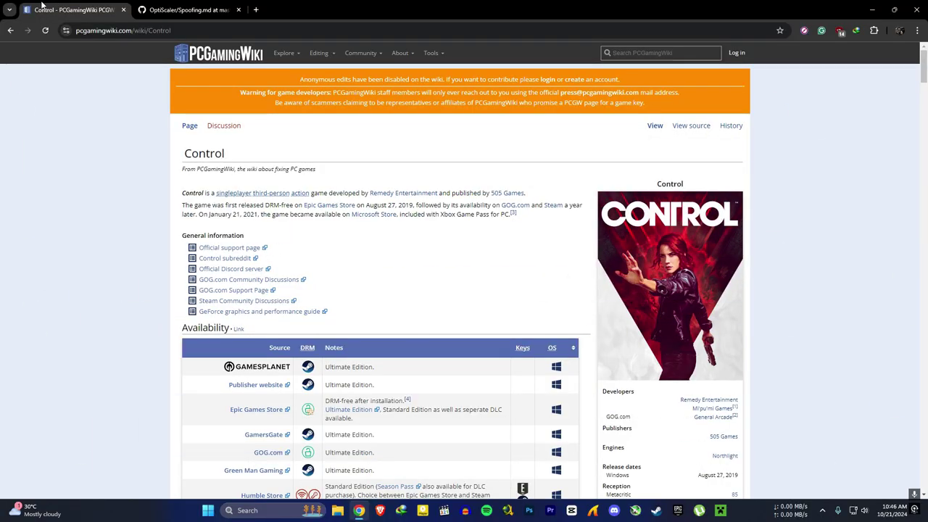
Open the Unofficial Comprehensive Patch page from the Essential improvements section of the Control wiki article.
scroll(356, 183, down, 7)
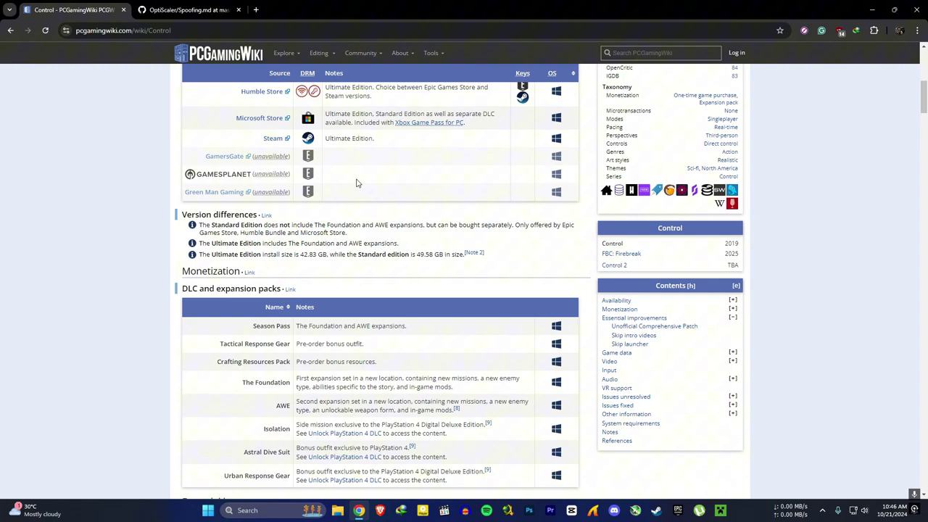
scroll(356, 182, down, 5)
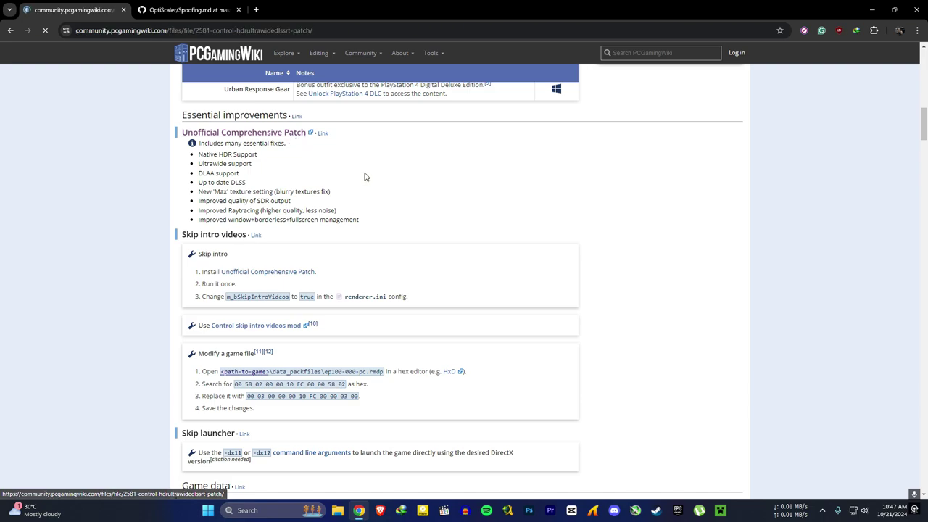
scroll(459, 206, down, 1)
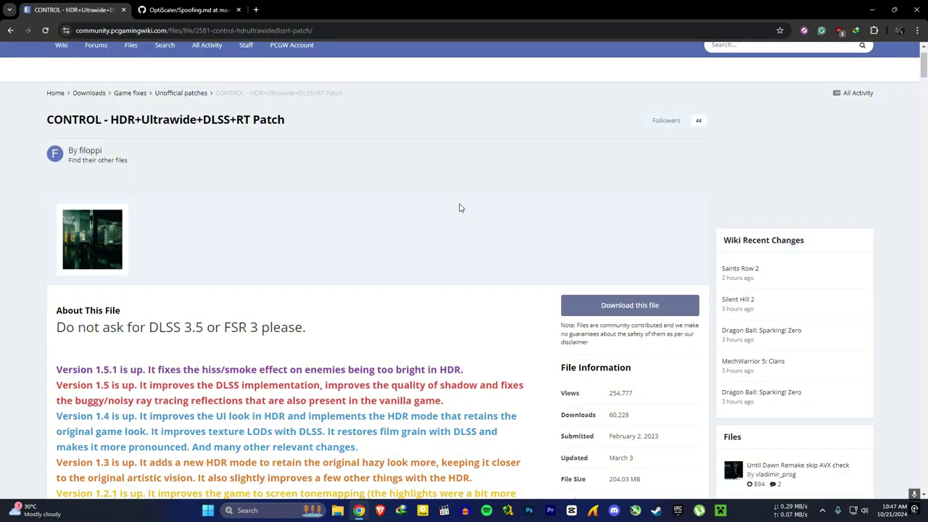
Agree to the download terms and download the Control HDR v1.5.1 (No DRM).7z patch file.
click(631, 306)
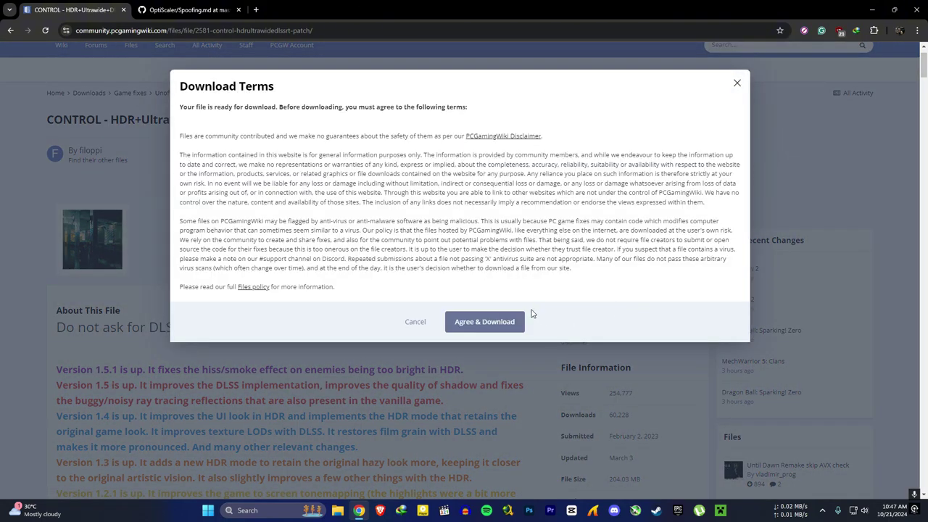
click(476, 323)
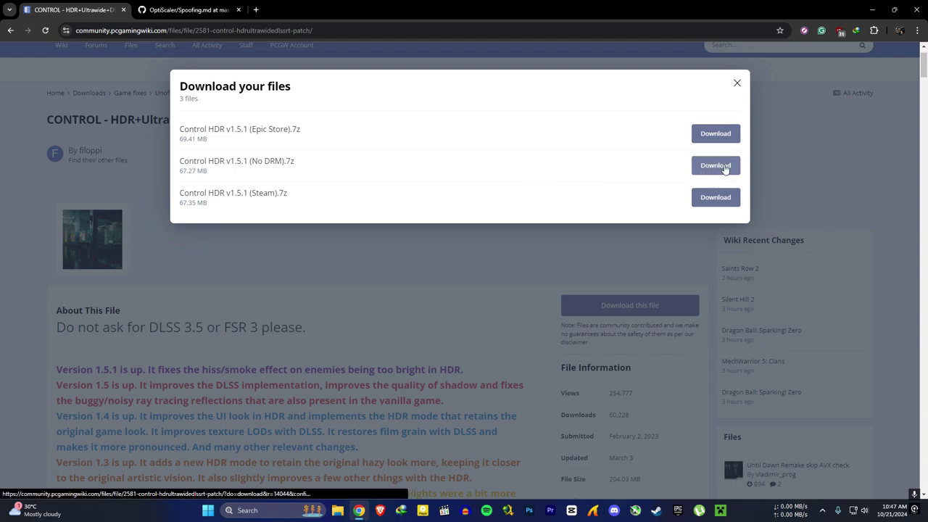
click(724, 167)
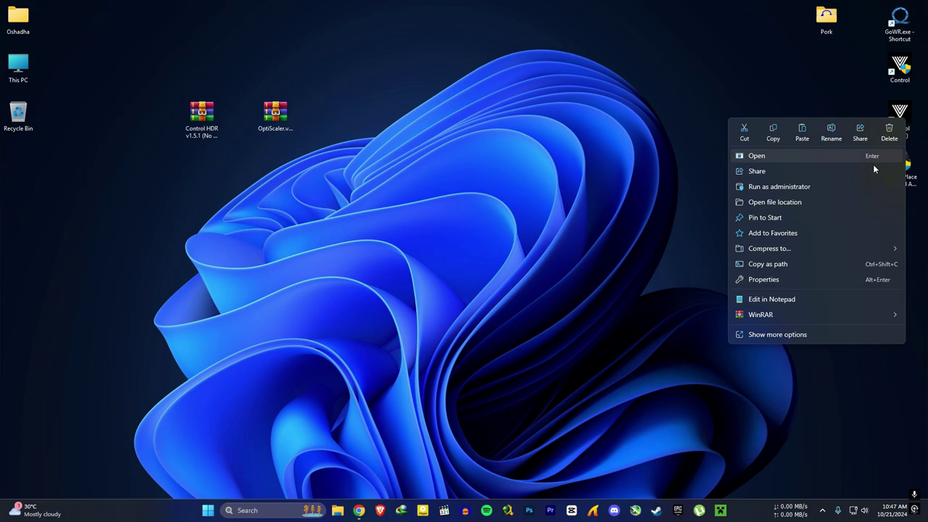
Open the game's installation folder from the Control (DX12) desktop shortcut.
click(819, 201)
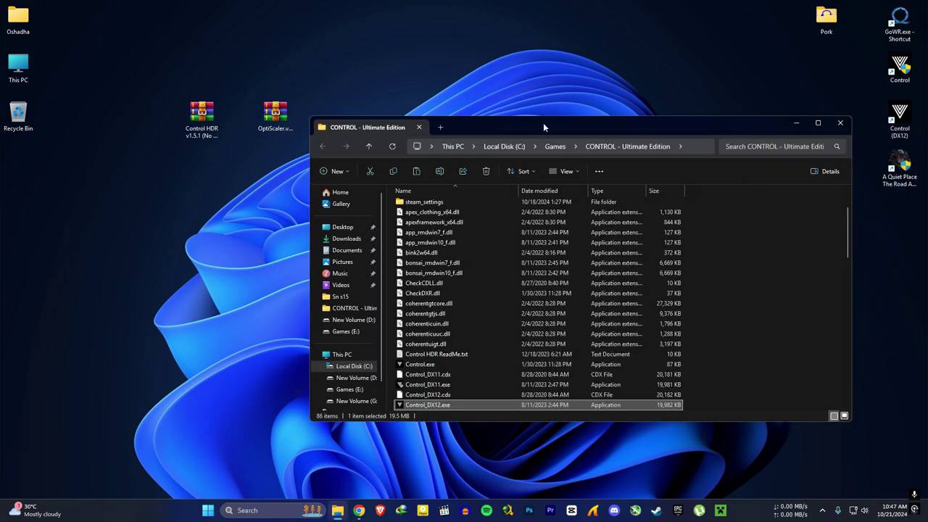
scroll(625, 276, down, 20)
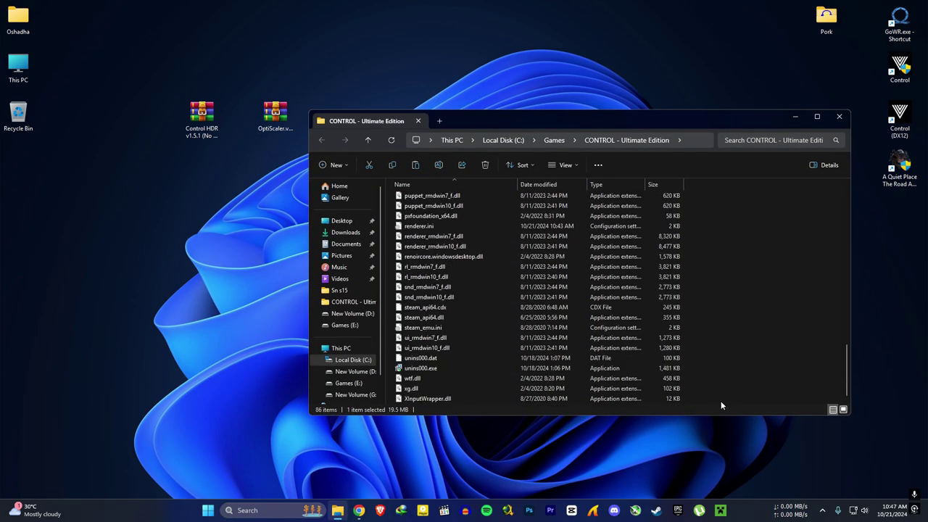
drag(721, 406, 424, 270)
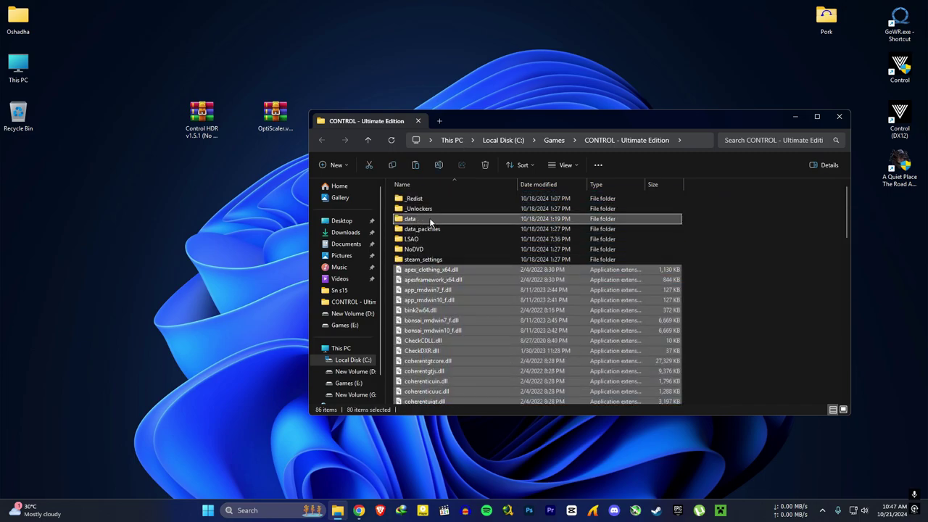
drag(425, 219, 124, 258)
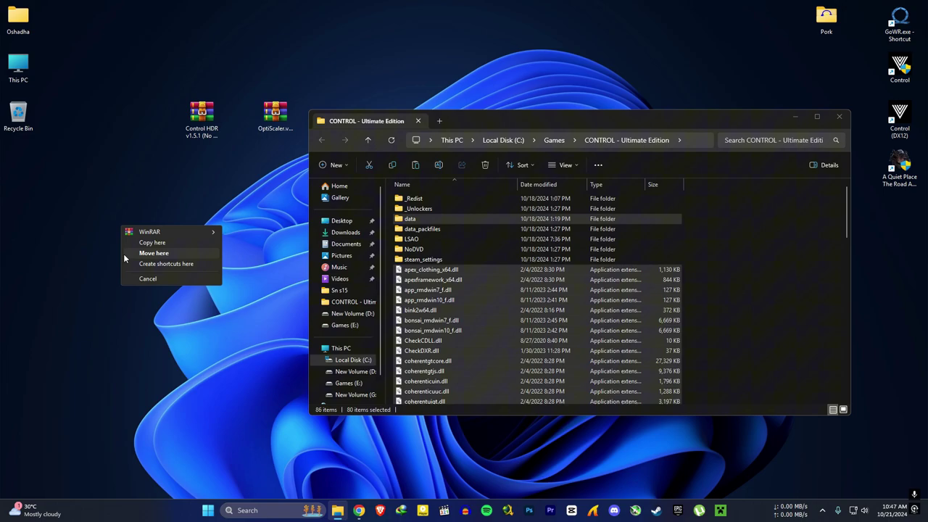
click(246, 242)
Extract the entire contents of Control HDR v1.5.1 (No DRM).7z into the CONTROL - Ultimate Edition folder.
double_click(197, 120)
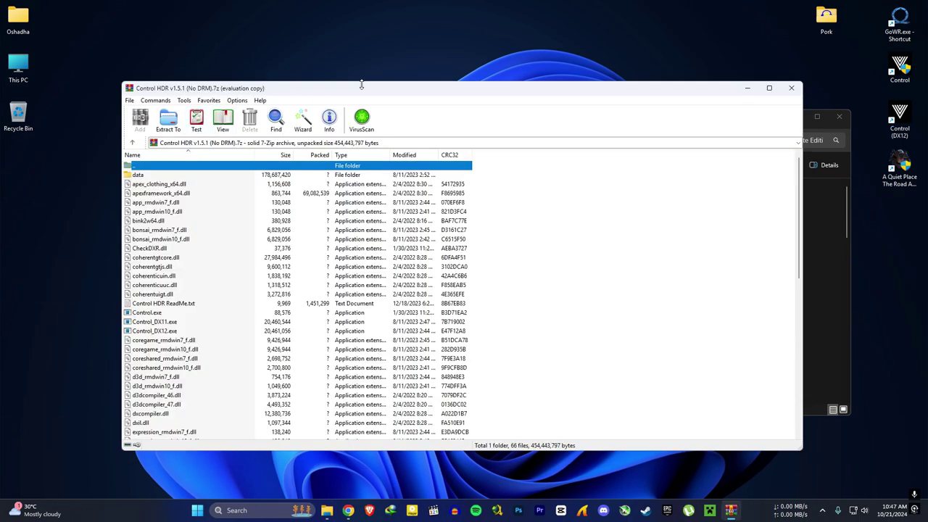
drag(361, 85, 239, 55)
drag(732, 129, 796, 112)
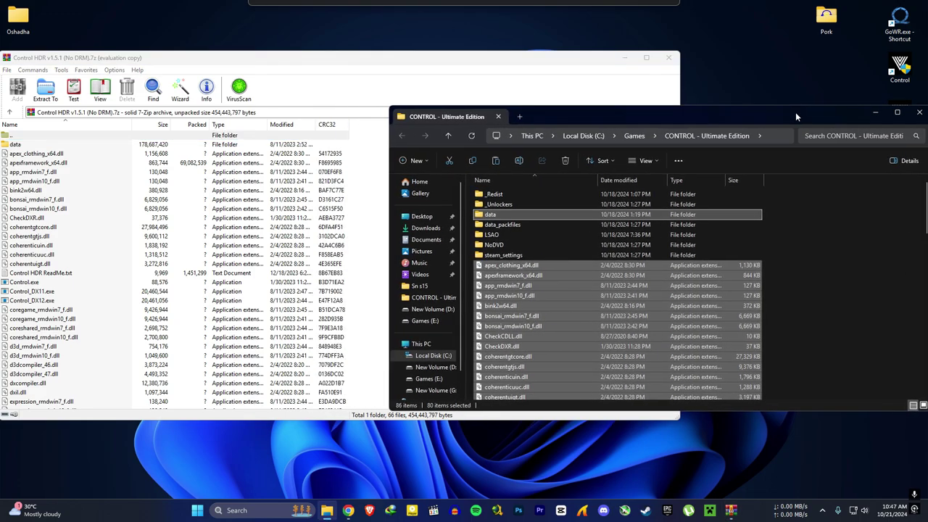
click(187, 217)
scroll(364, 393, down, 12)
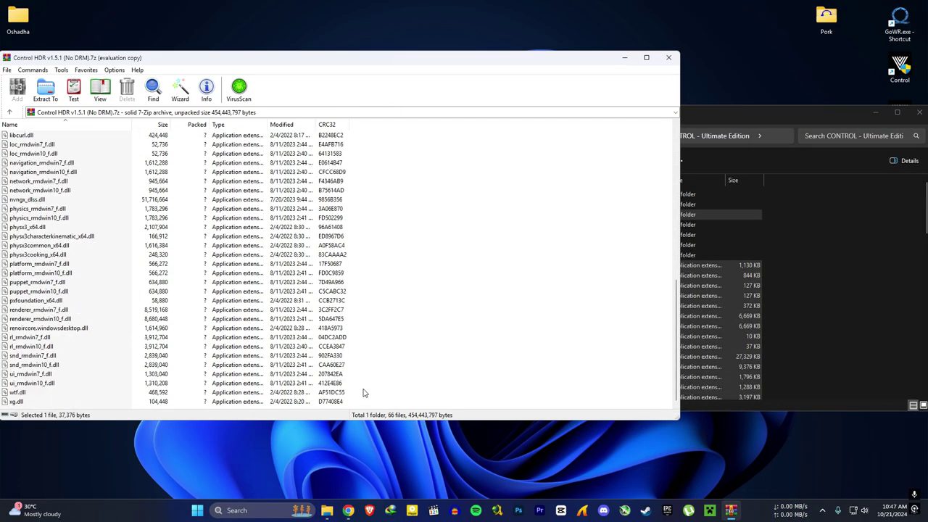
key(ctrl+a)
scroll(162, 241, up, 12)
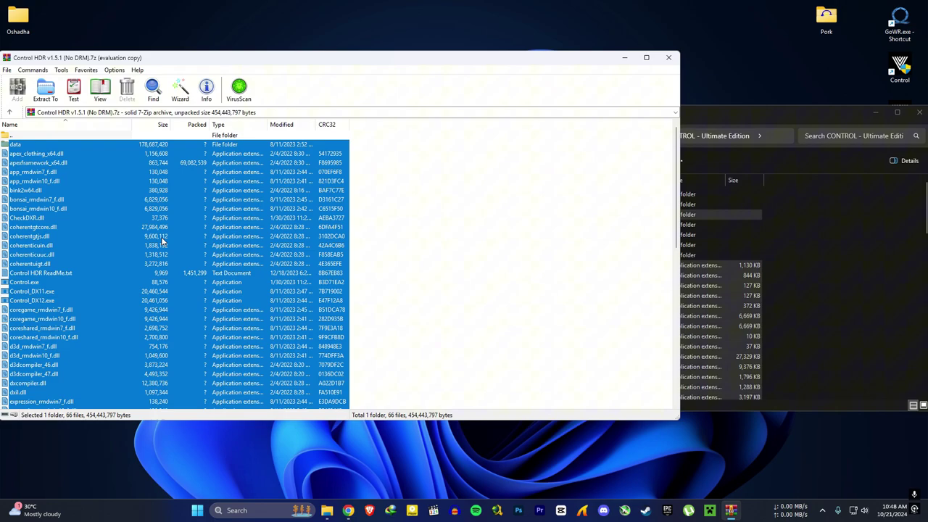
drag(856, 347, 853, 345)
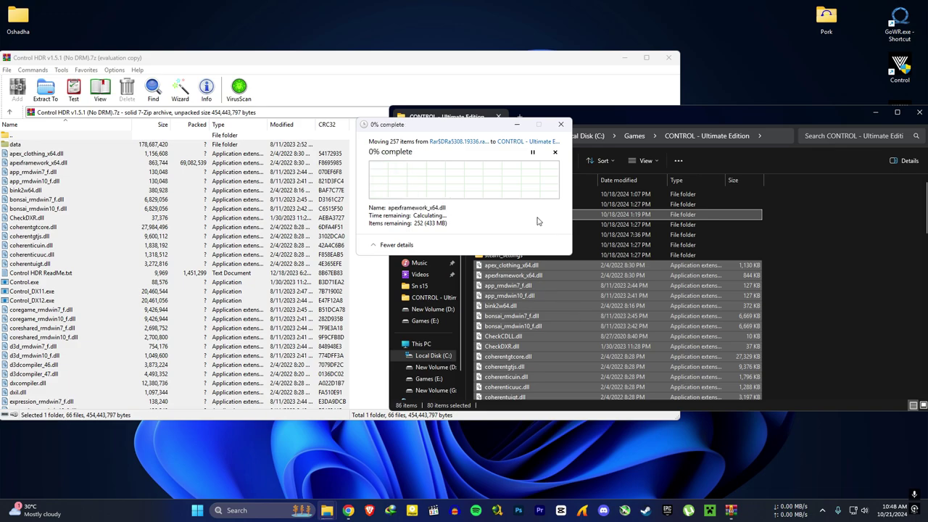
click(580, 176)
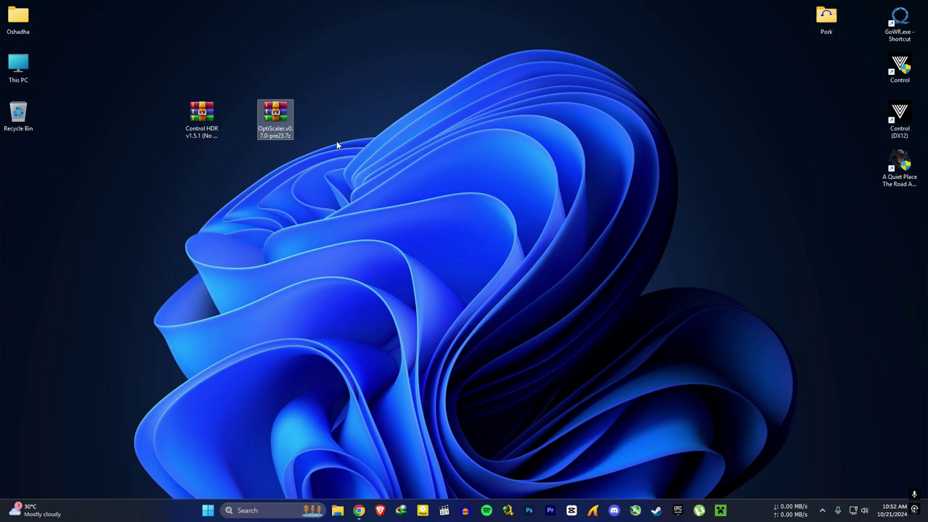
Open the Control (DX12) shortcut's file location and extract everything from OptiScaler.v0.7.0-pre23.7z into that game folder.
right_click(900, 125)
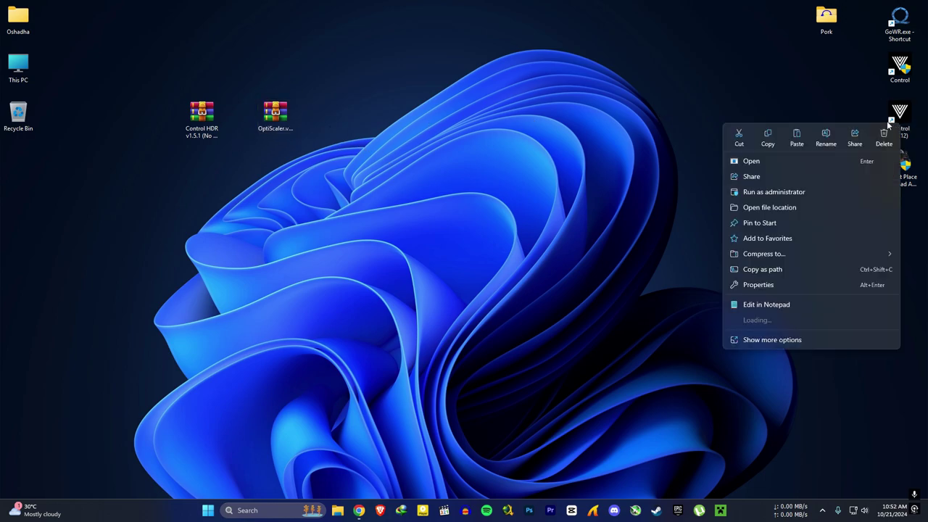
click(773, 210)
drag(432, 107, 508, 85)
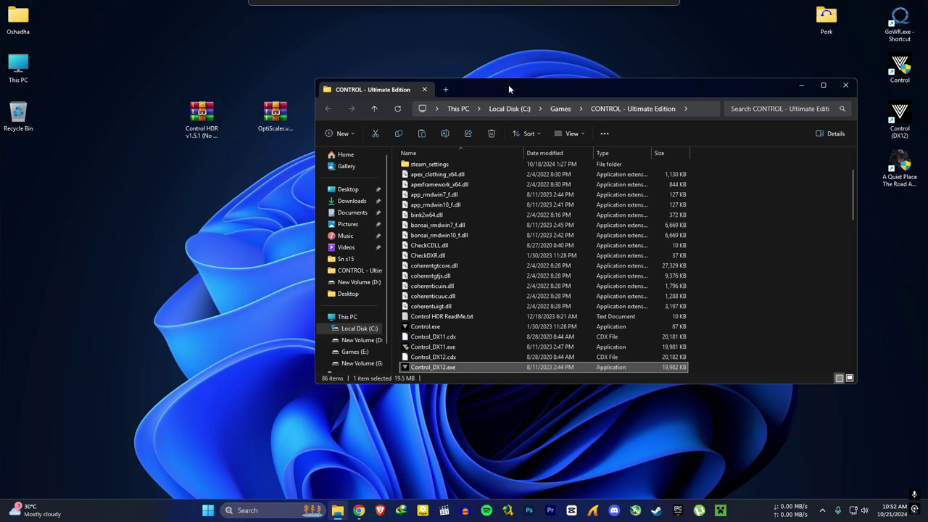
double_click(269, 119)
drag(88, 222, 774, 306)
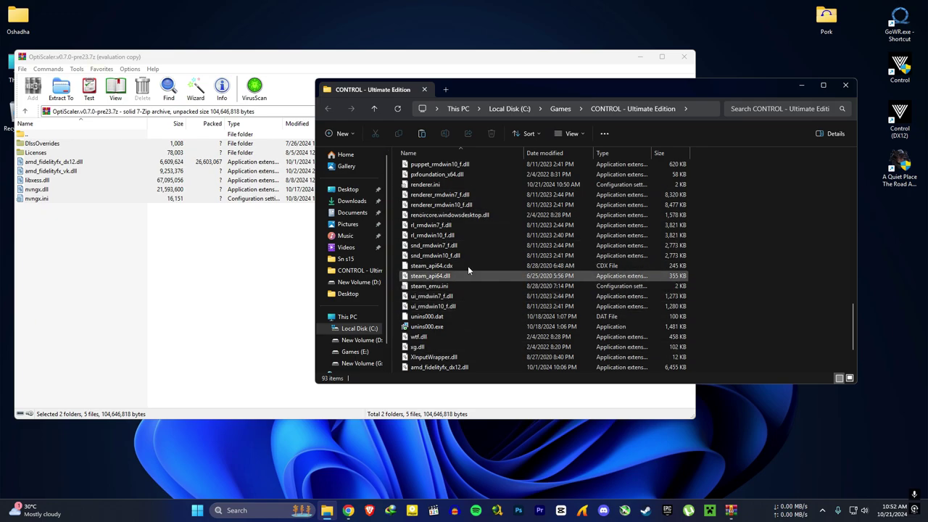
Rename nvngx.dll in the CONTROL - Ultimate Edition folder to winmm.dll.
scroll(475, 261, down, 2)
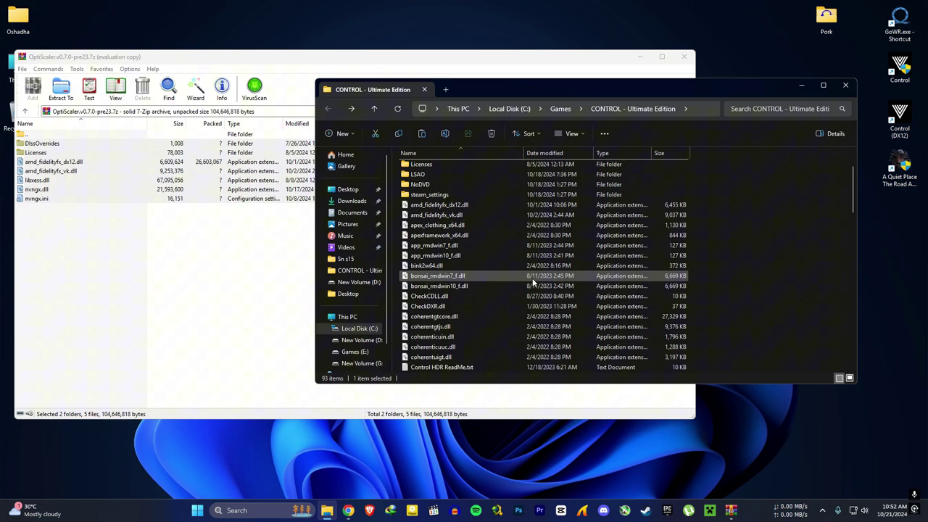
scroll(533, 280, down, 17)
scroll(522, 294, down, 5)
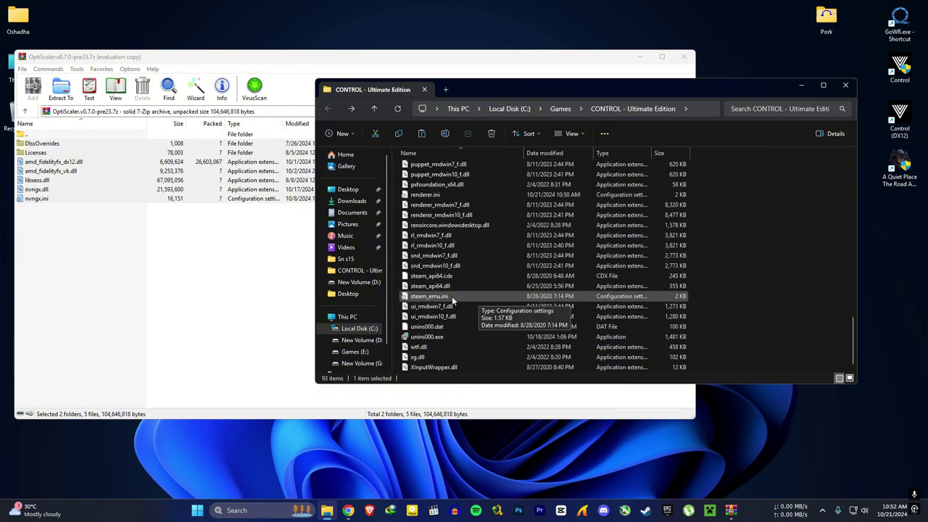
scroll(449, 296, up, 8)
scroll(435, 290, down, 1)
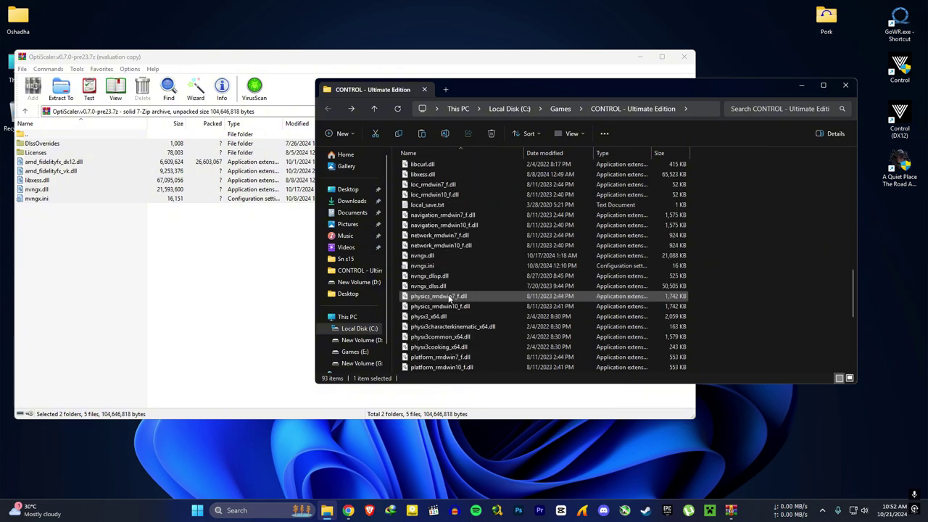
click(420, 256)
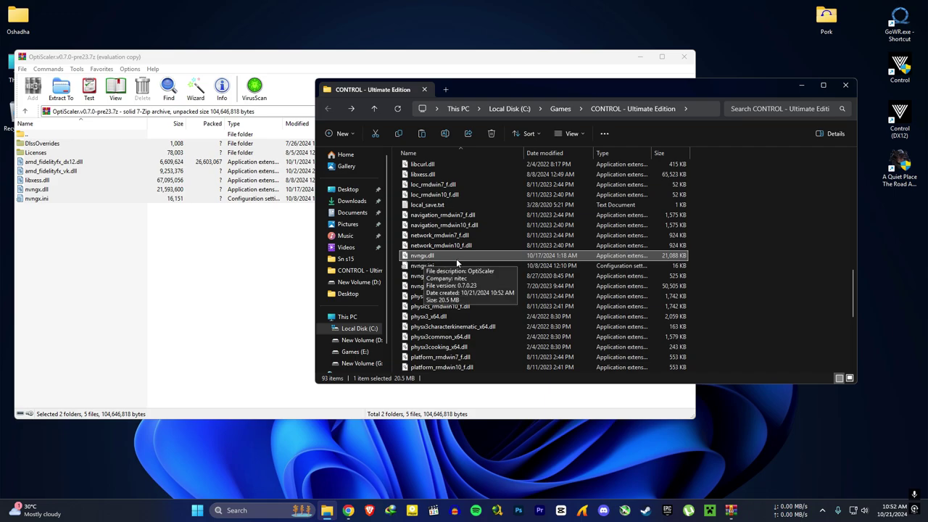
click(427, 256)
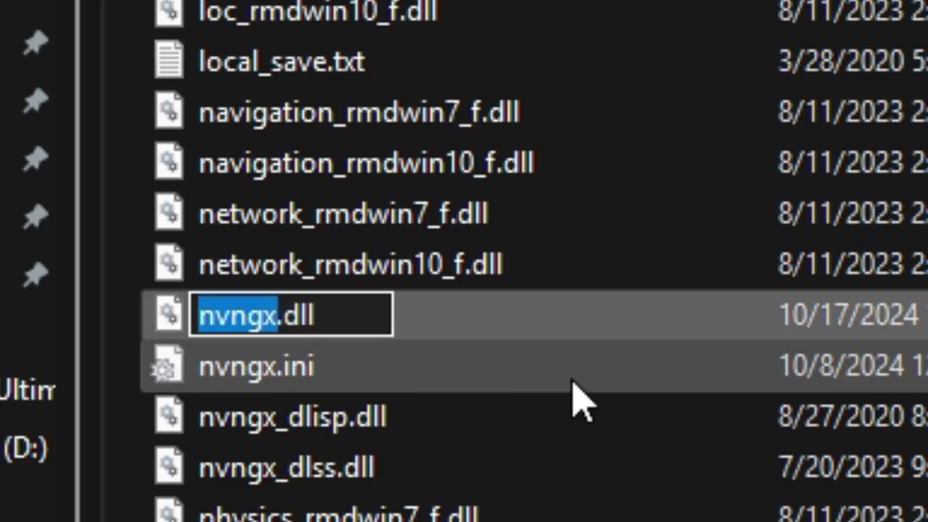
text(win)
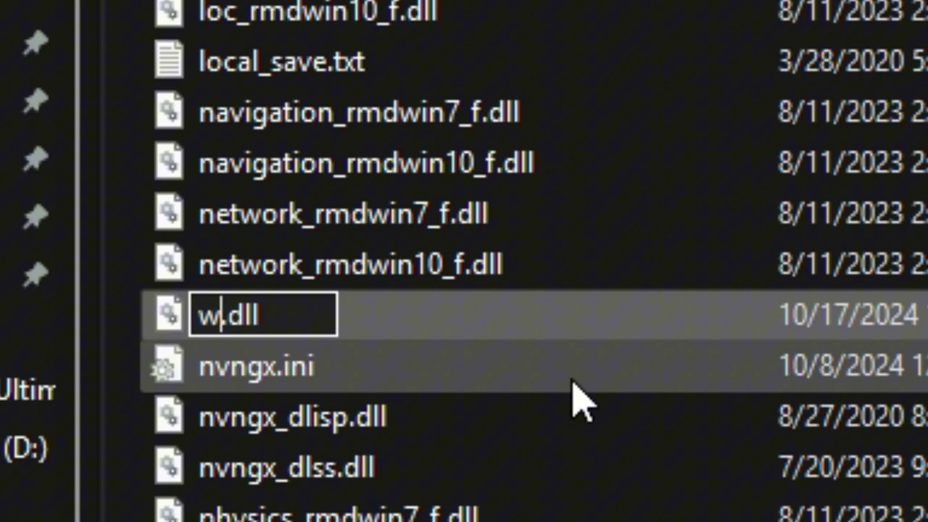
text(mm)
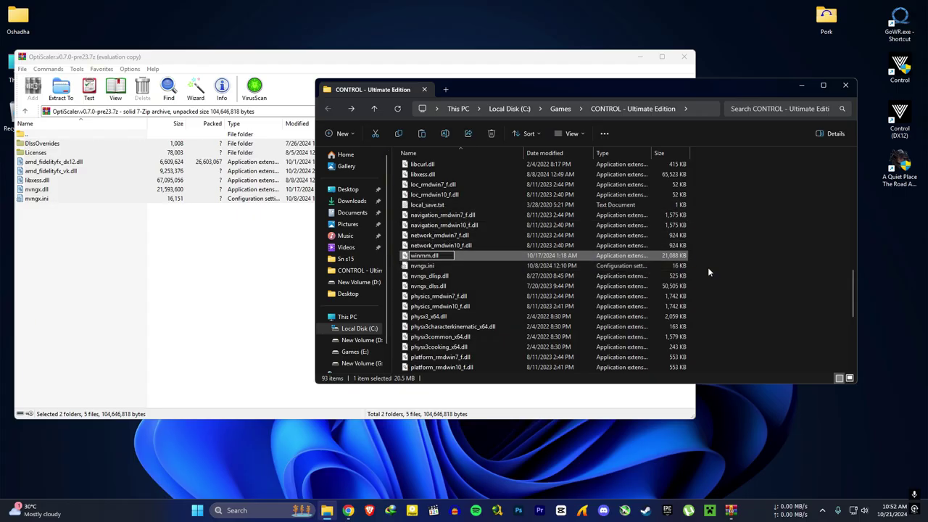
click(754, 274)
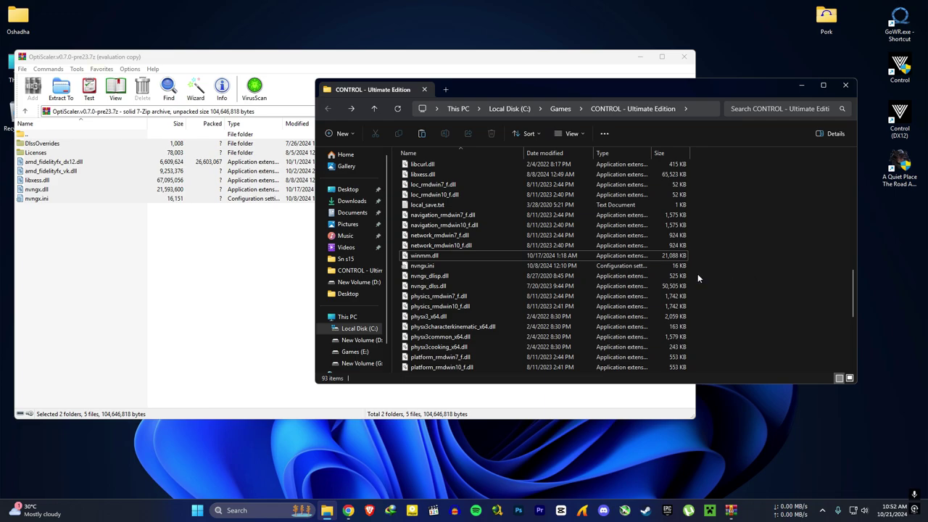
Duplicate nvngx_dlss.dll within the CONTROL - Ultimate Edition folder.
click(429, 287)
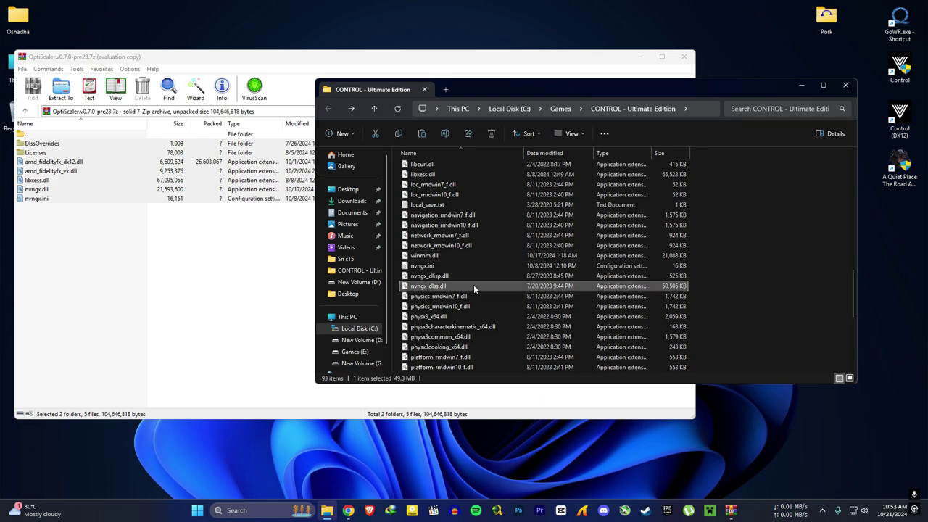
right_click(473, 286)
click(509, 307)
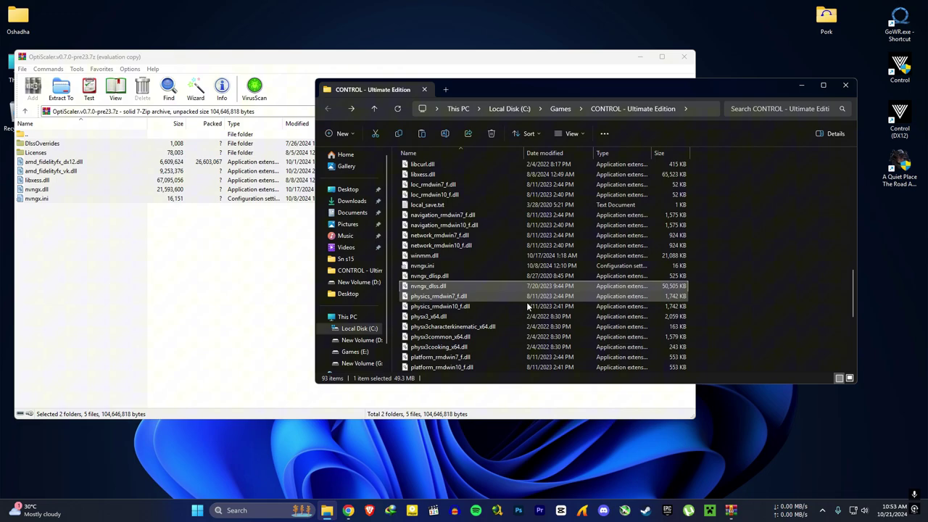
click(754, 303)
right_click(754, 303)
click(773, 314)
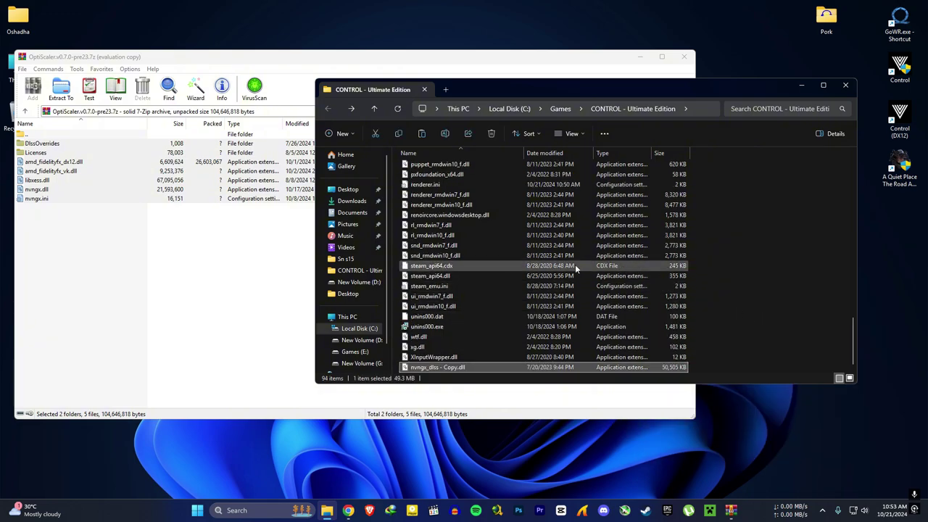
Rename the copy of nvngx_dlss.dll to nvngx.dll.
click(443, 367)
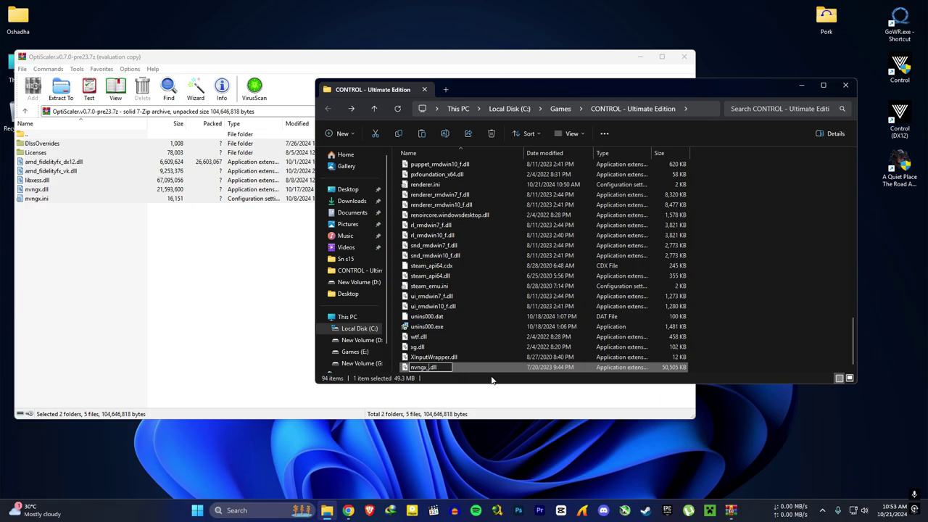
text(nvngx_)
key(BackSpace)
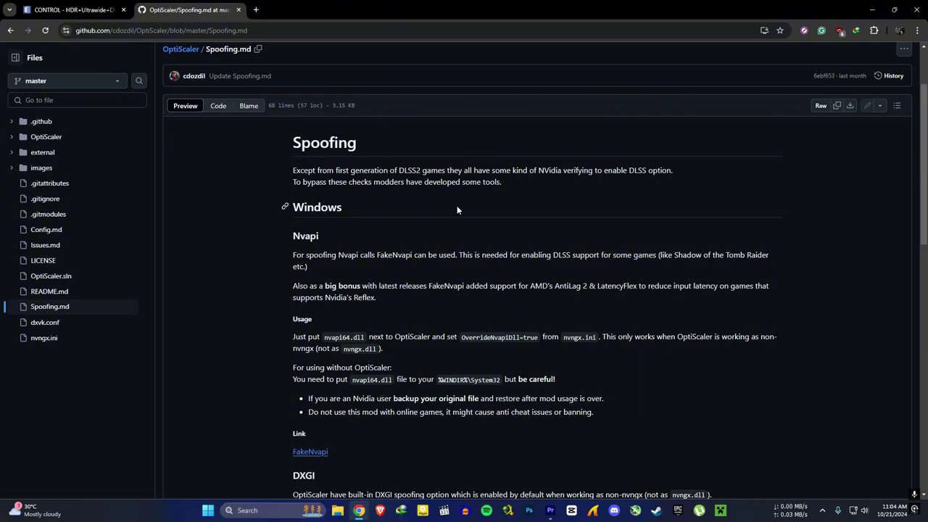
Switch to Chrome and read the Nvapi, DXGI and Vulkan sections of OptiScaler's Spoofing.md page on GitHub.
scroll(525, 226, down, 3)
scroll(526, 229, down, 3)
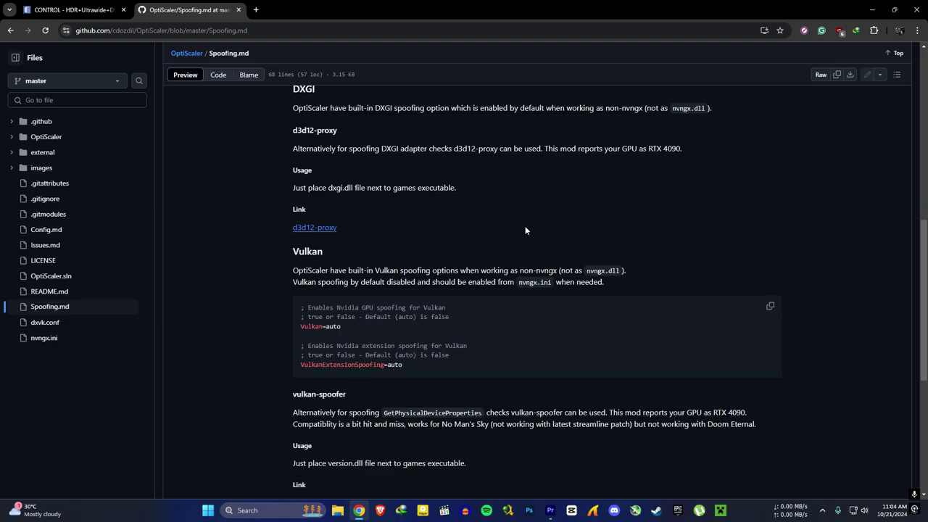
scroll(525, 230, down, 2)
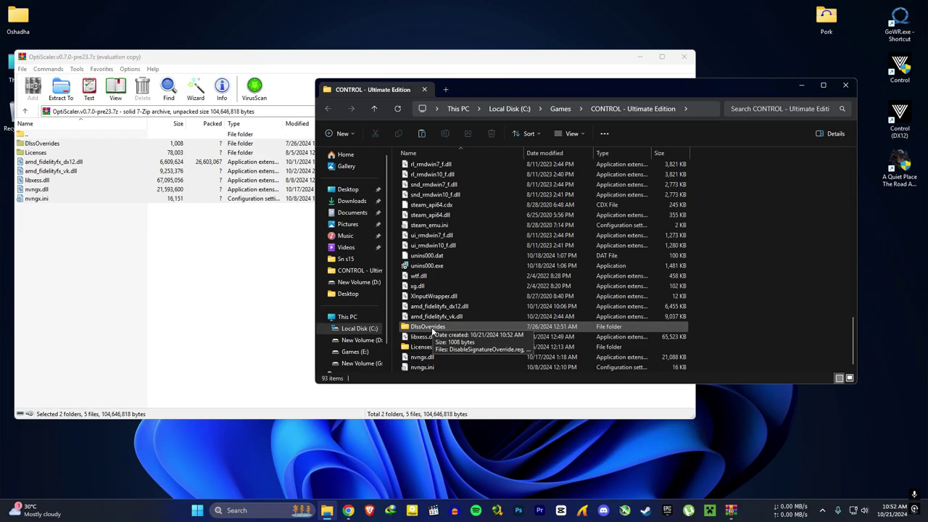
Merge EnableSignatureOverride.reg from the game folder's DlssOverrides subfolder into the Windows registry.
double_click(428, 327)
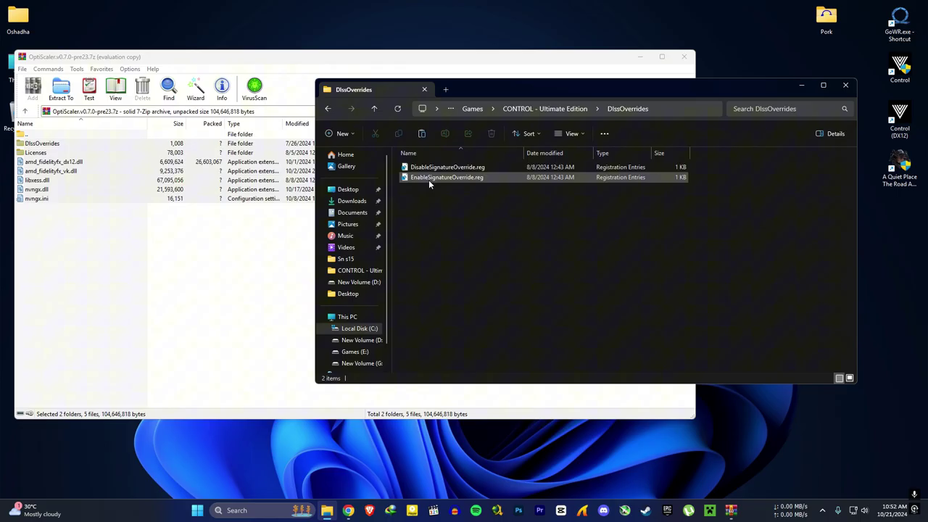
double_click(429, 179)
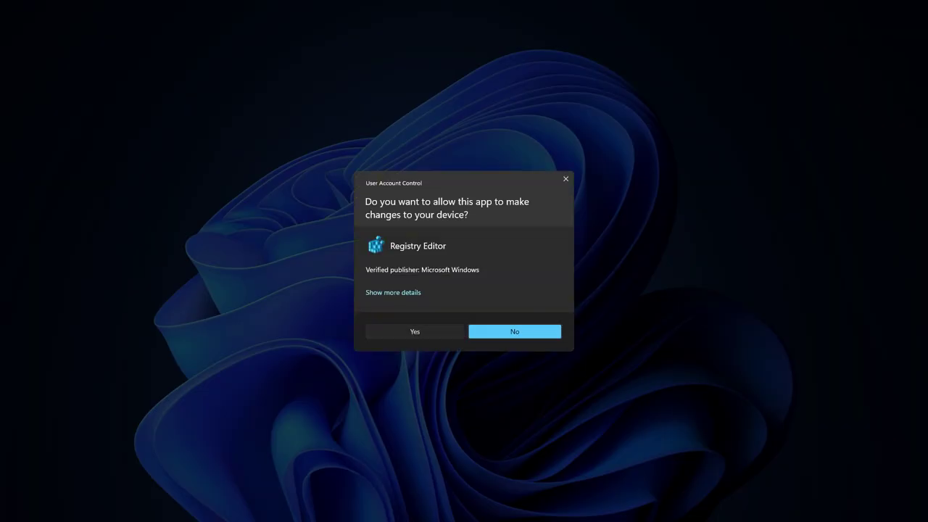
click(415, 331)
click(537, 268)
click(572, 258)
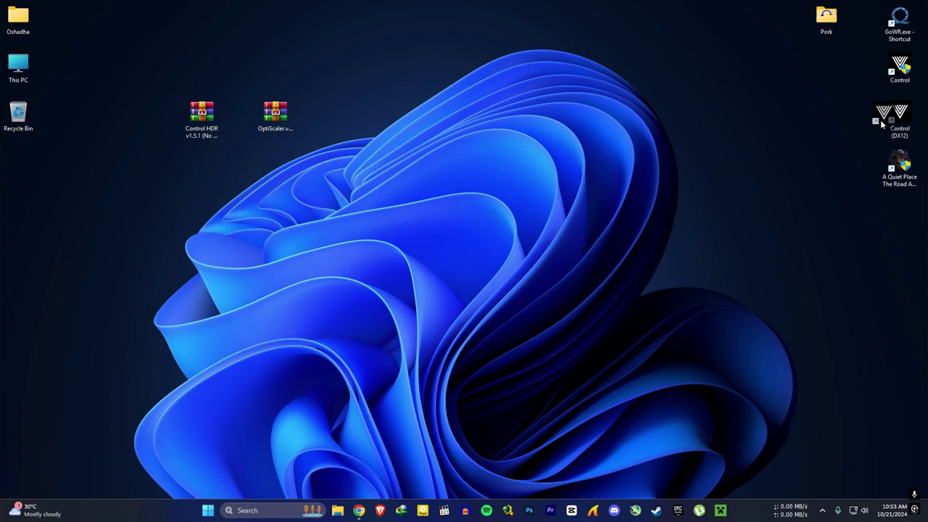
Switch to the Control (DX12) game and review the resolution, render resolution and NVIDIA DLSS settings in its display options.
drag(899, 120, 753, 215)
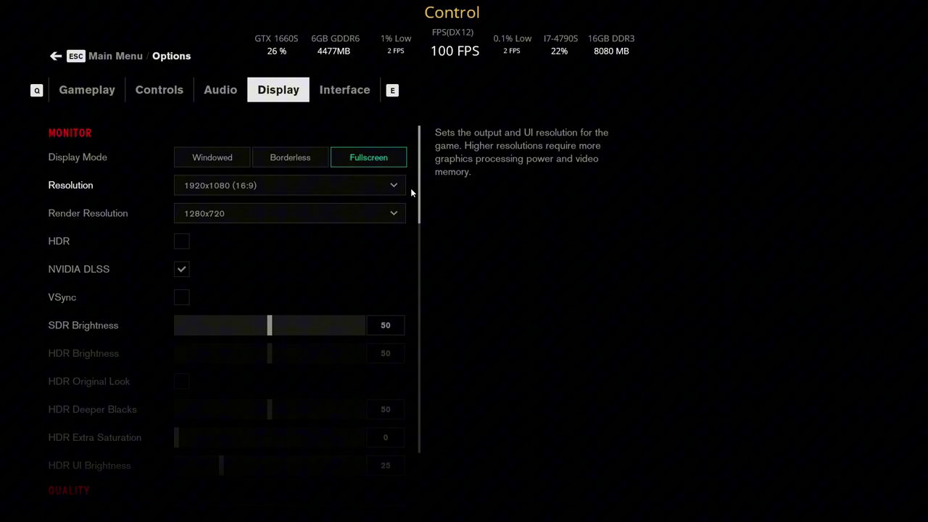
scroll(420, 217, down, 1)
scroll(420, 219, up, 2)
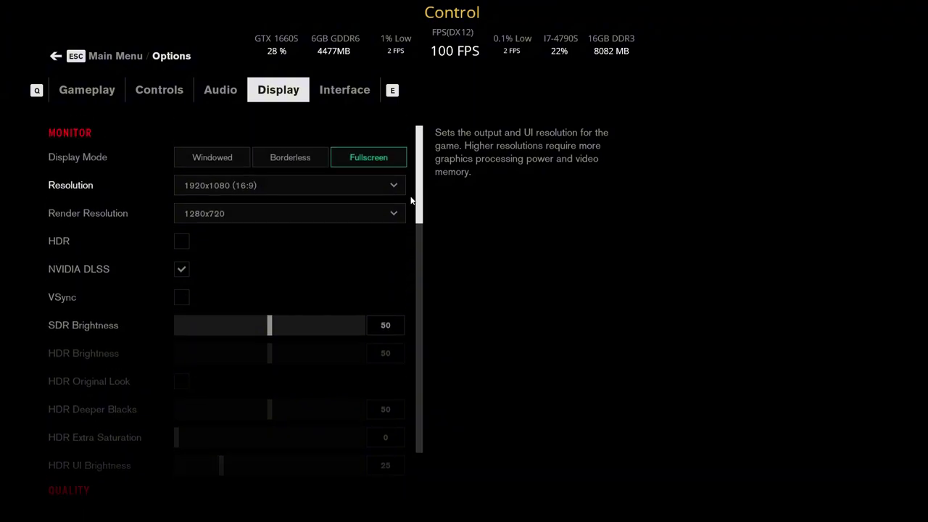
click(182, 271)
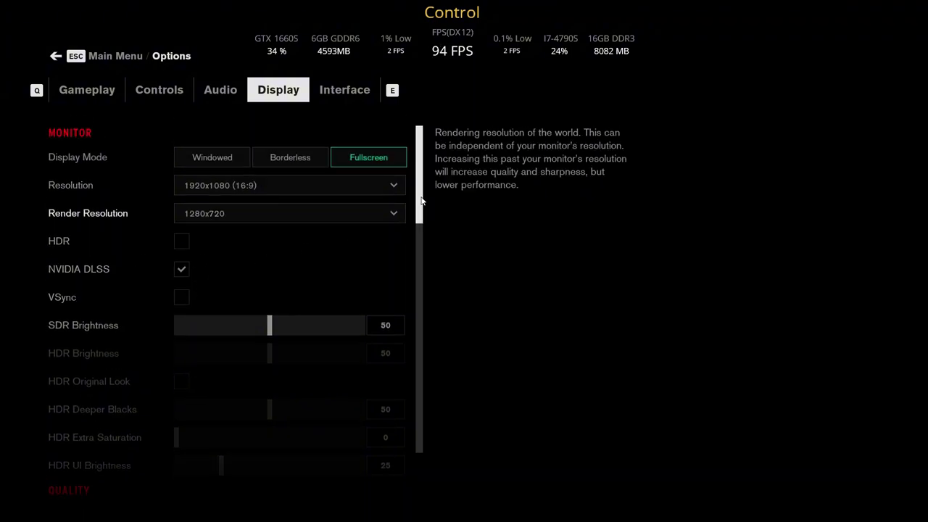
scroll(424, 222, down, 2)
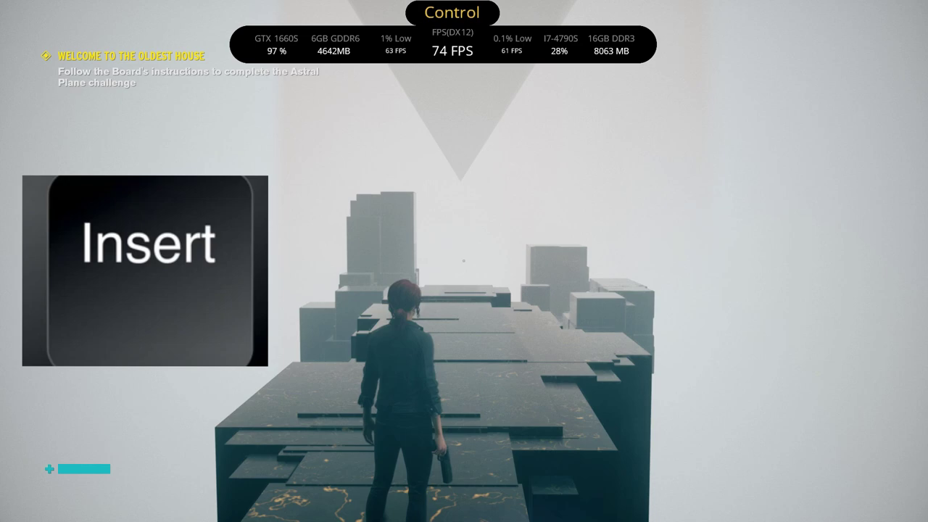
Open the OptiScaler overlay in the game and apply FSR 3.X as the upscaler.
key(Insert)
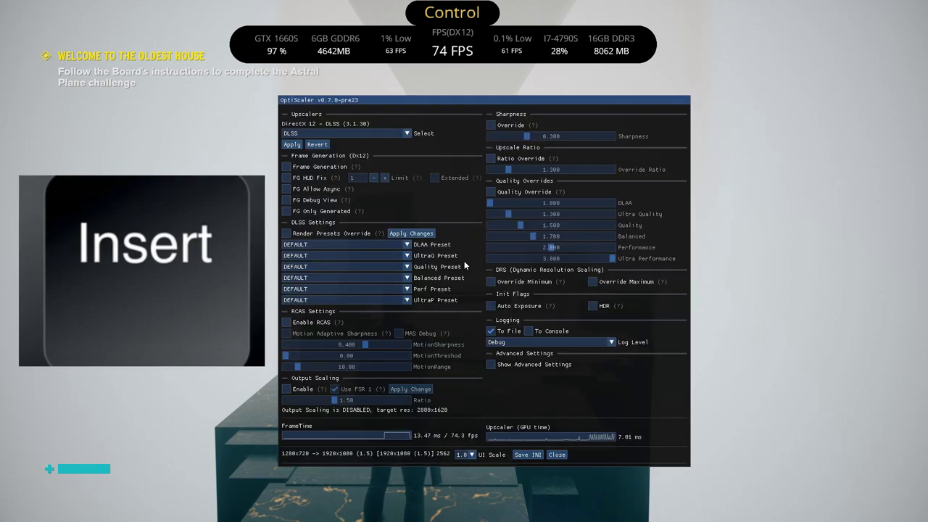
click(309, 136)
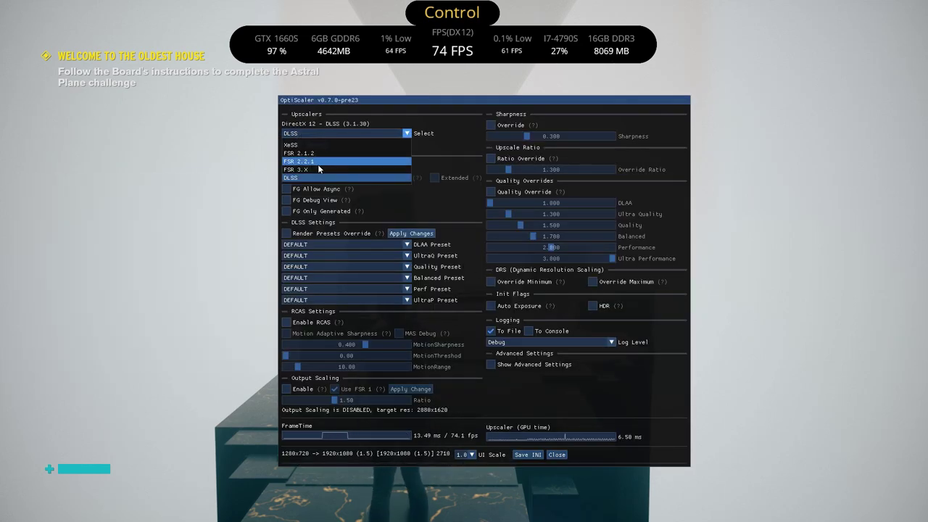
click(311, 178)
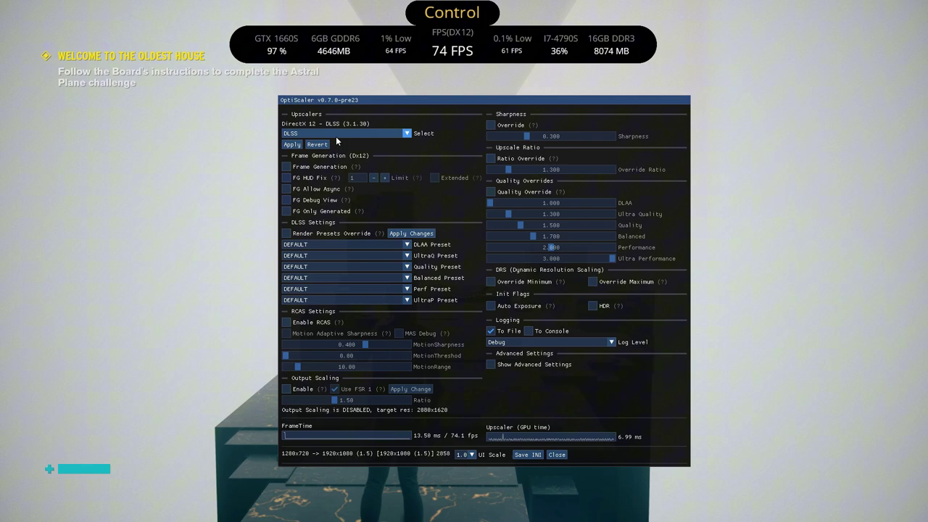
click(300, 132)
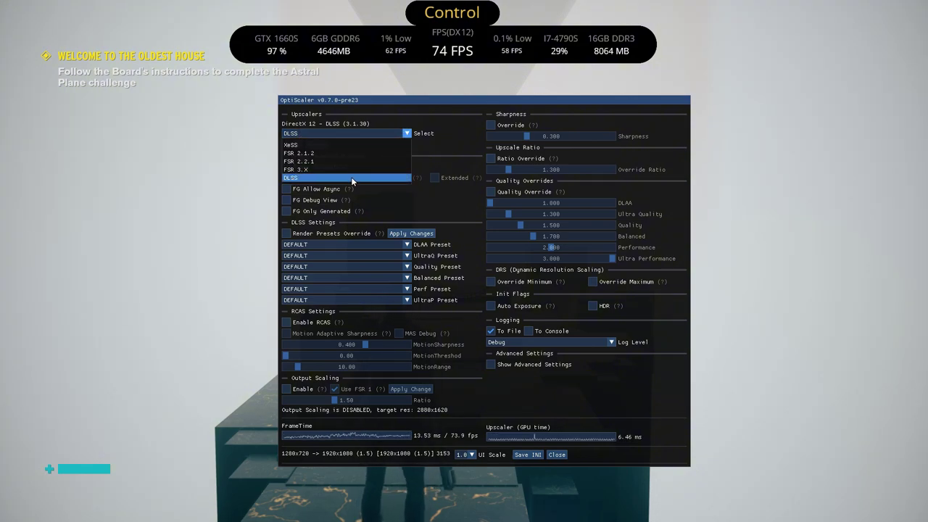
click(302, 171)
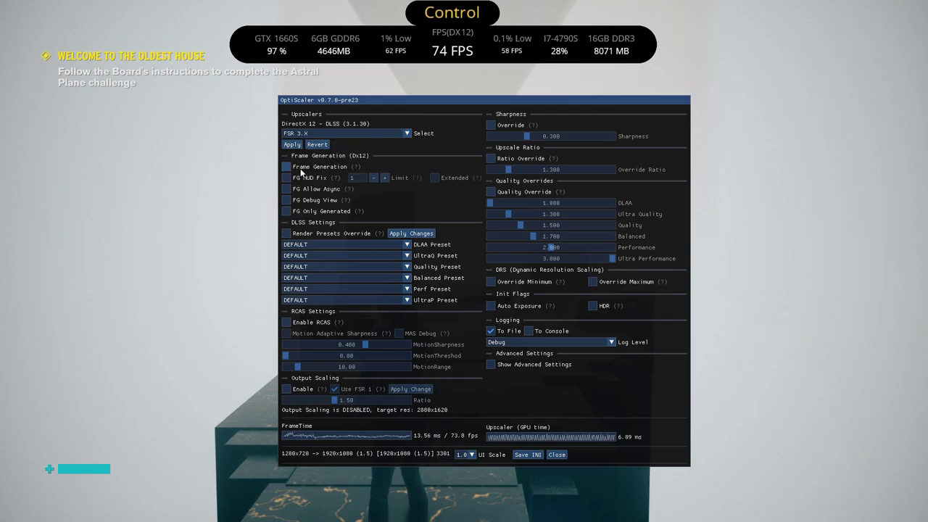
click(291, 144)
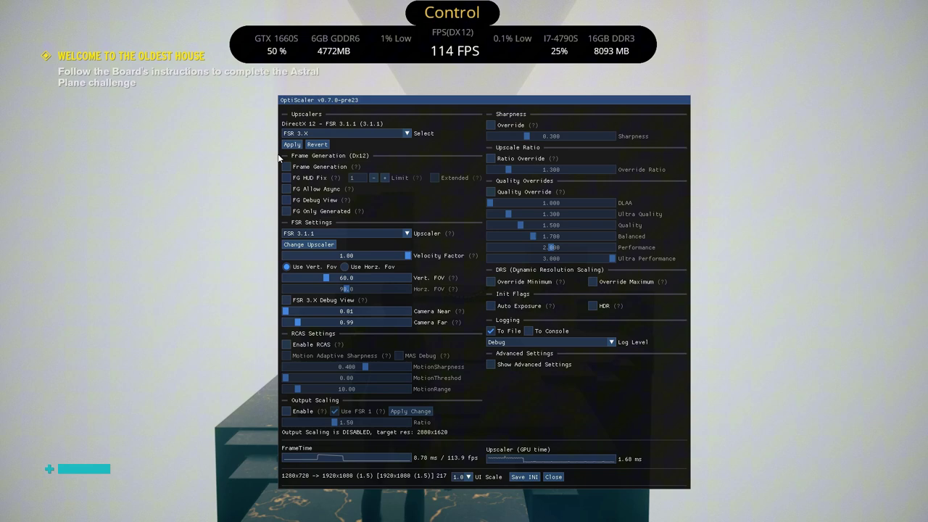
Enable Frame Generation and FG HUD Fix in OptiScaler, and return to the game.
click(286, 167)
click(286, 178)
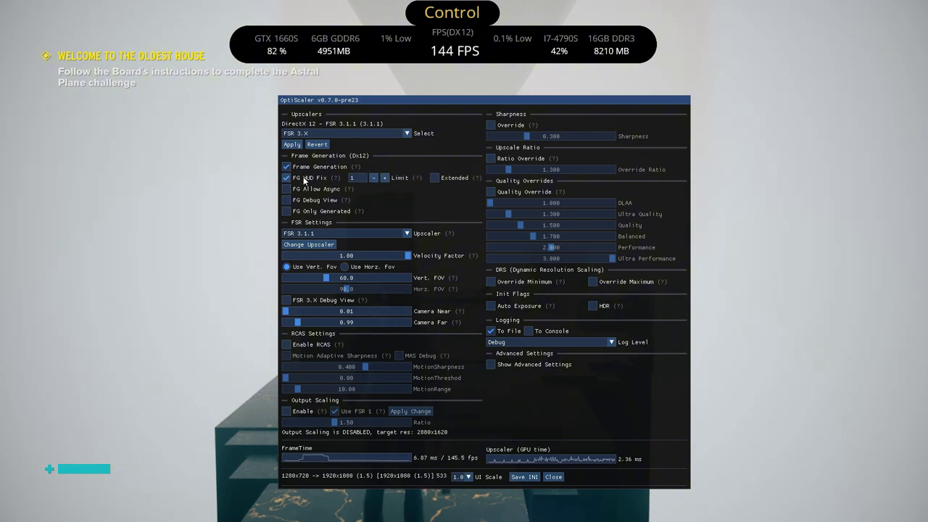
key(Insert)
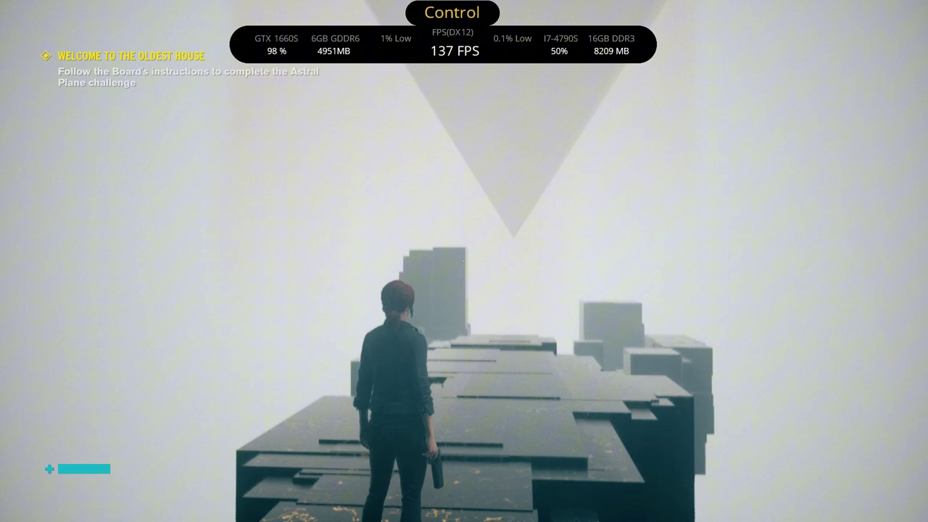
Enable the Extended option of FG HUD Fix, and run the character forward to test it in the game.
key(Insert)
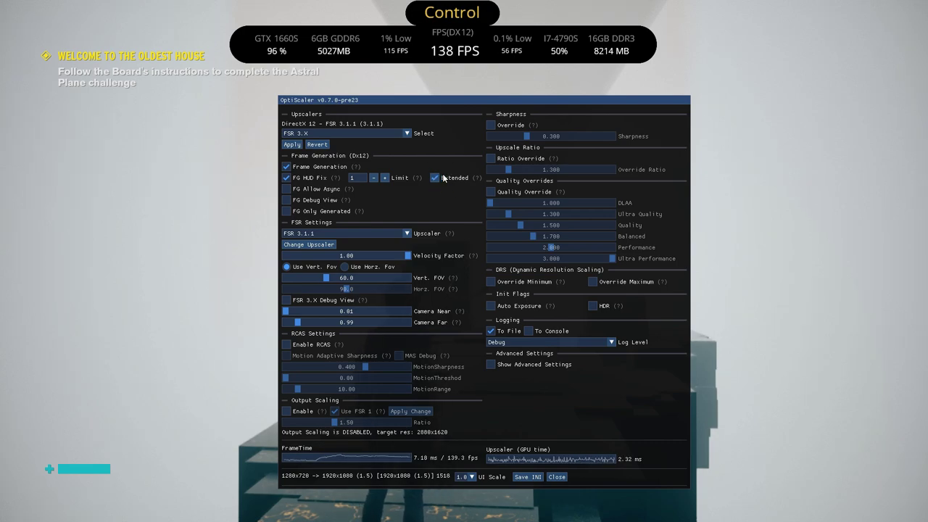
key(Insert)
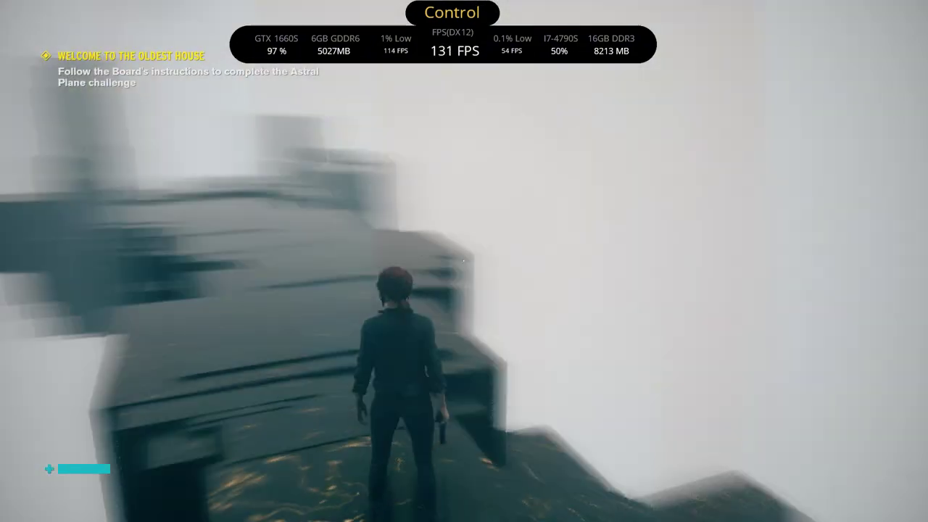
key(w)
key(w)
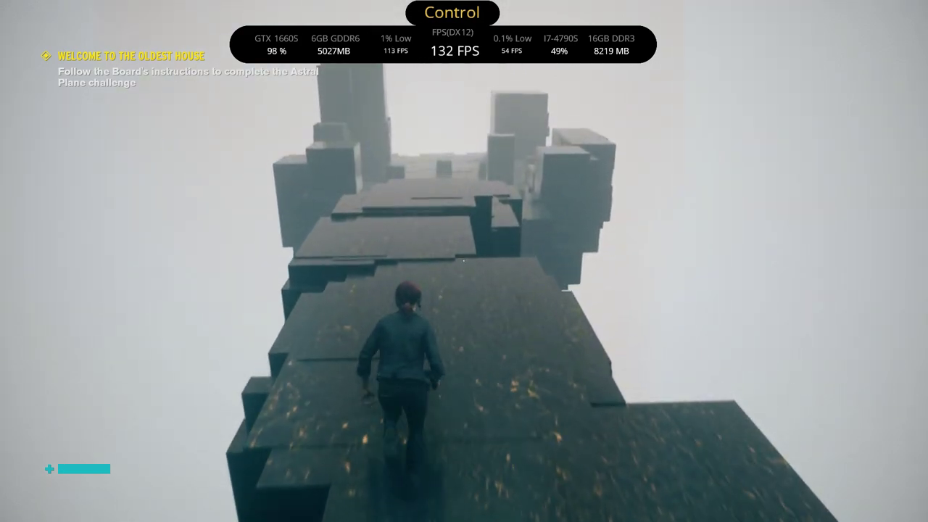
key(w)
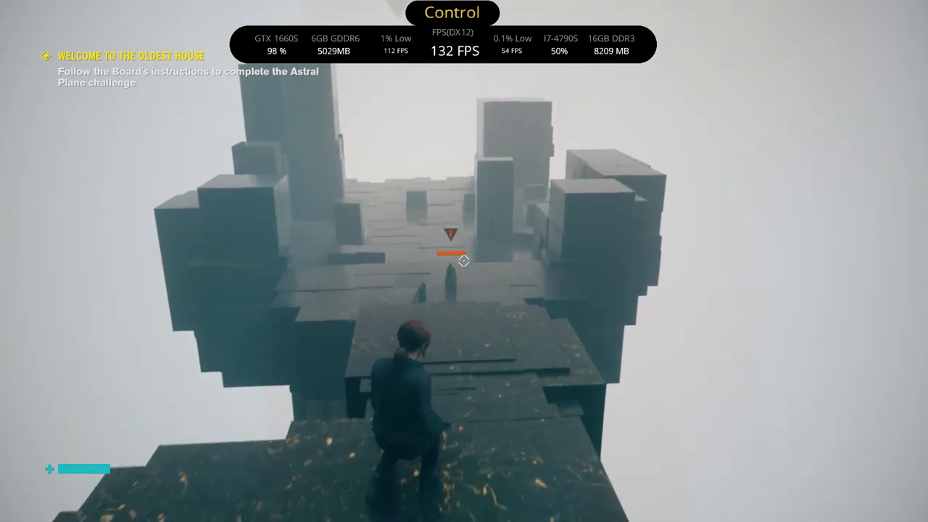
Raise the FG HUD Fix limit to 2 and test it by moving the character in the game.
key(Insert)
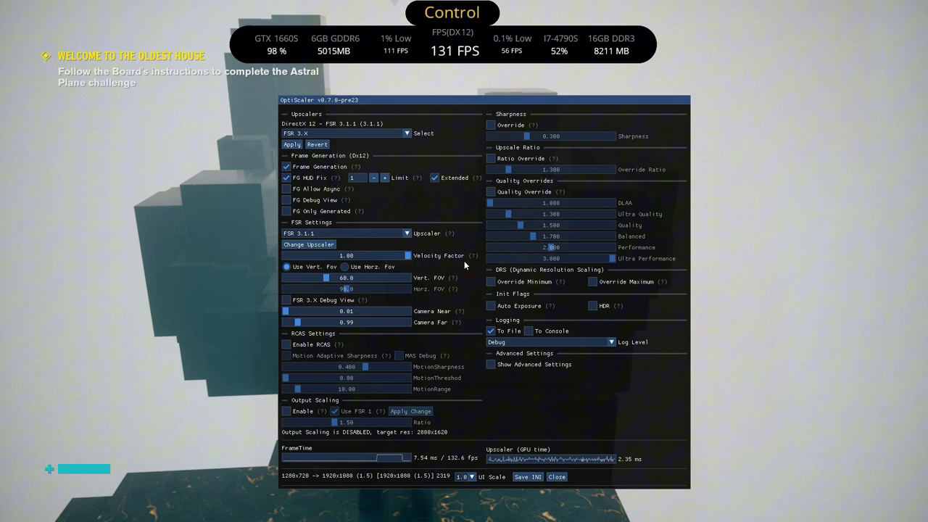
click(385, 177)
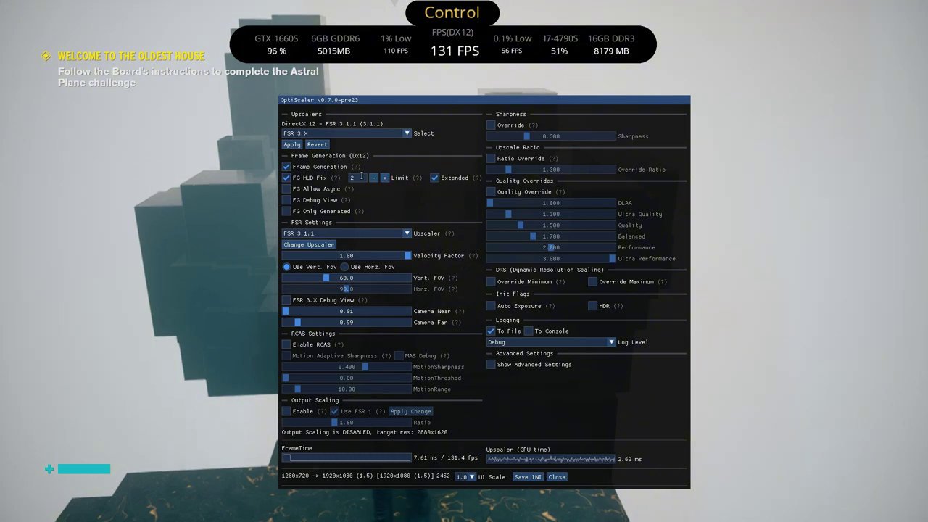
key(Insert)
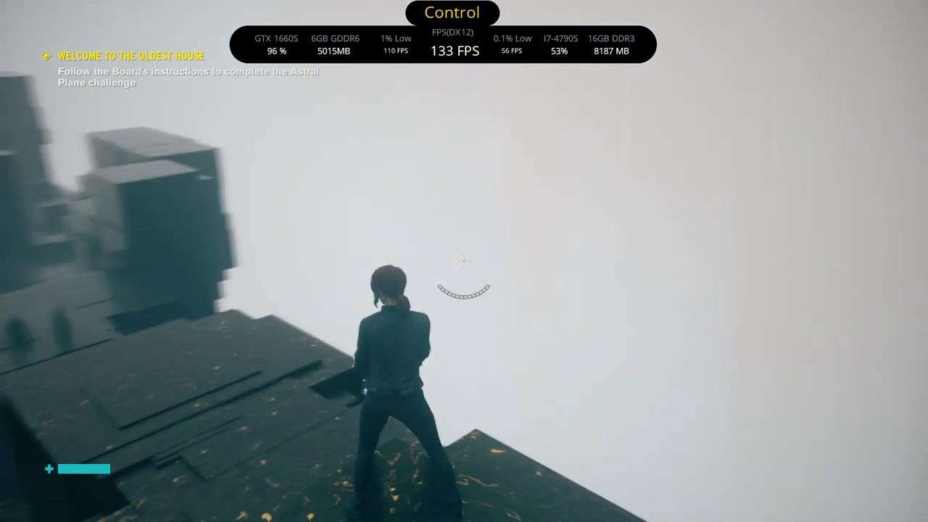
key(w)
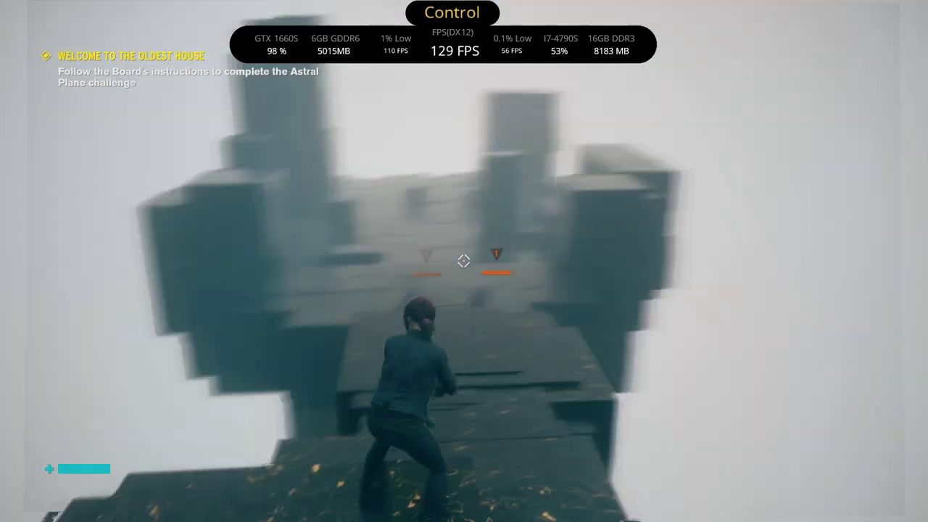
Enable RCAS with Motion Adaptive Sharpness in the OptiScaler overlay.
key(Insert)
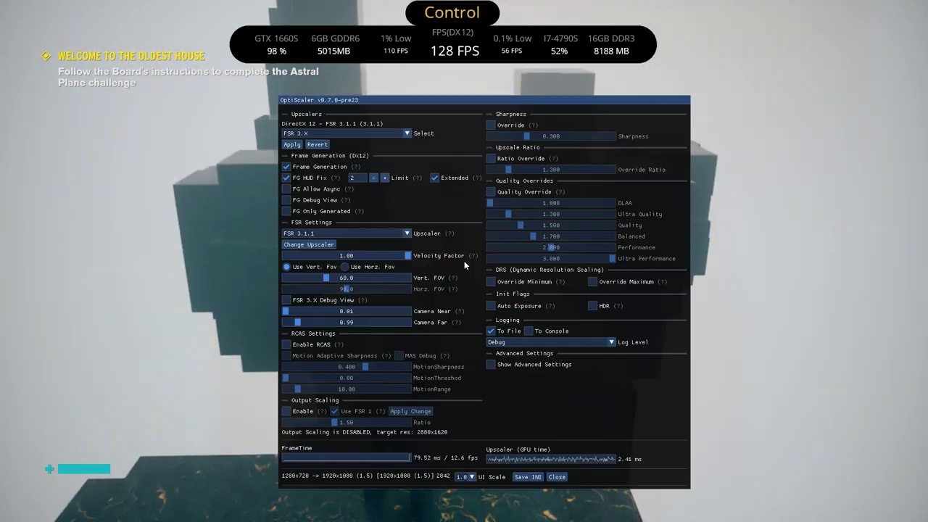
click(286, 344)
click(286, 356)
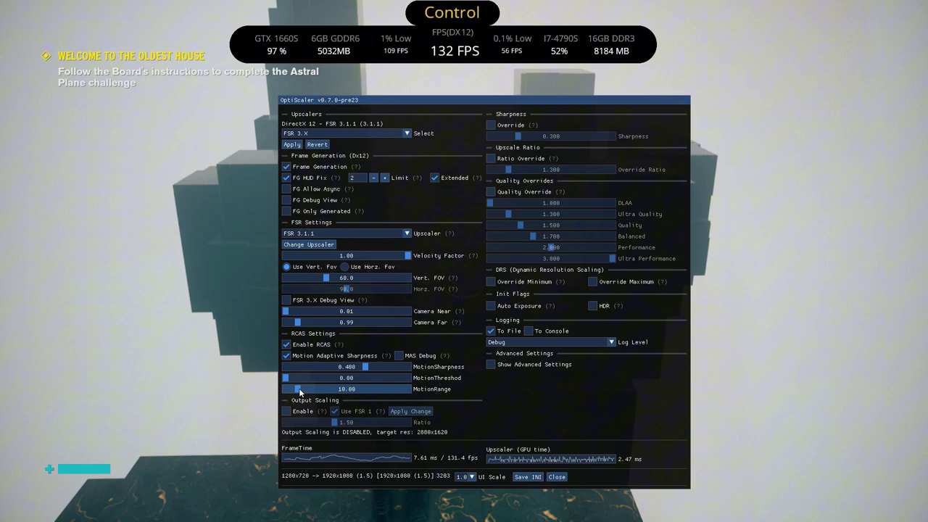
Enable the Auto Exposure and HDR init flags and the Sharpness override, and save the OptiScaler settings to the INI.
click(490, 305)
click(589, 304)
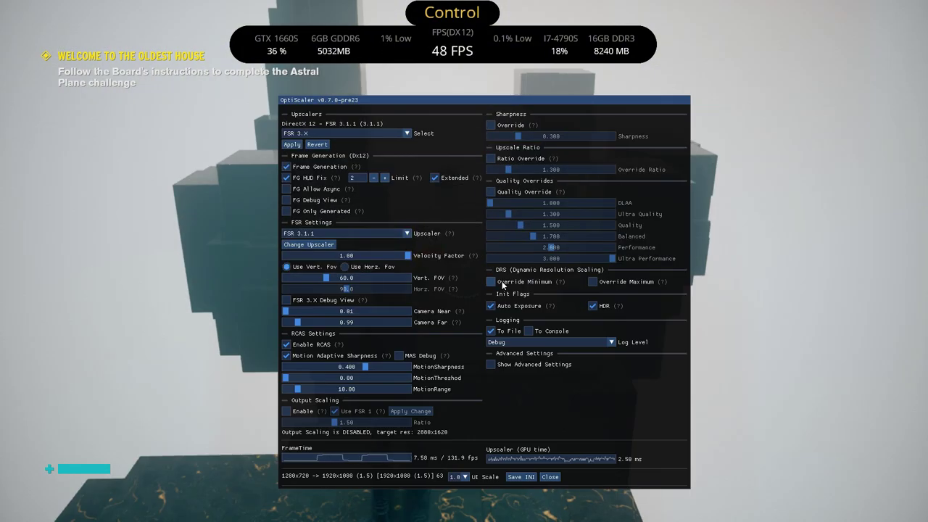
click(490, 125)
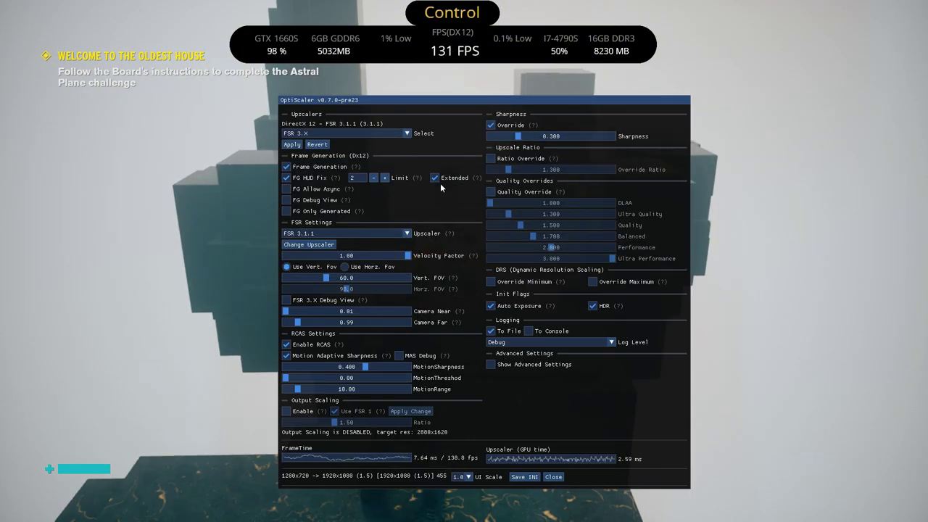
click(515, 477)
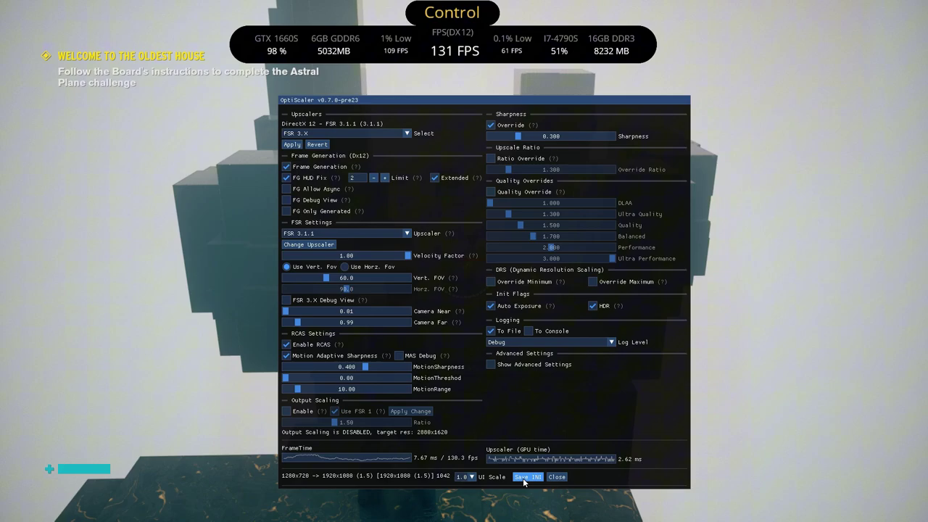
Close the OptiScaler overlay and test the saved settings by running toward the targets, aiming and firing at them.
key(Insert)
key(w)
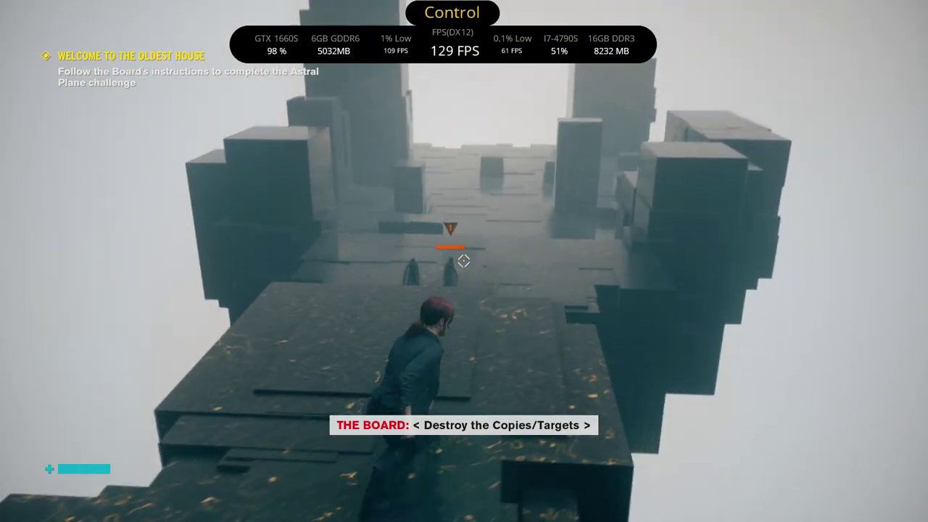
right_click(464, 261)
click(464, 261)
click(464, 261)
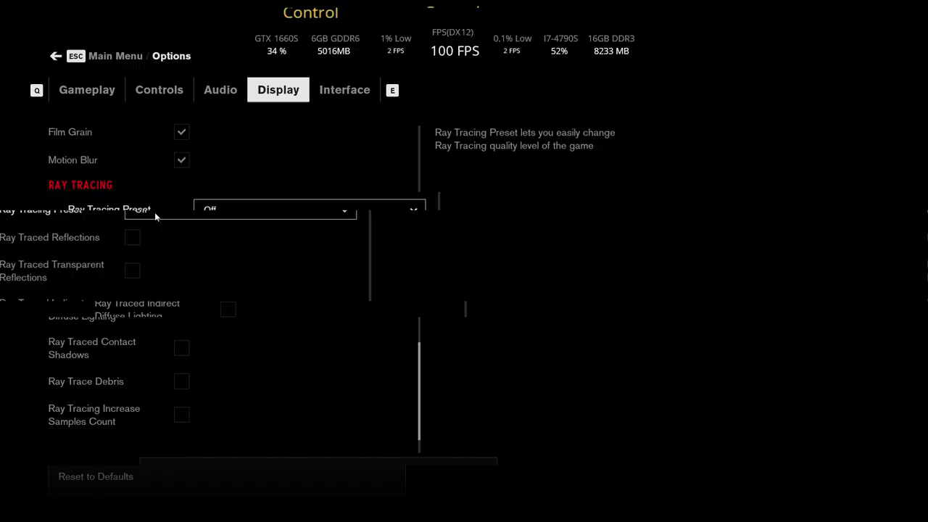
Set the Ray Tracing Preset to Medium in the display options and return to the game.
click(155, 212)
click(203, 234)
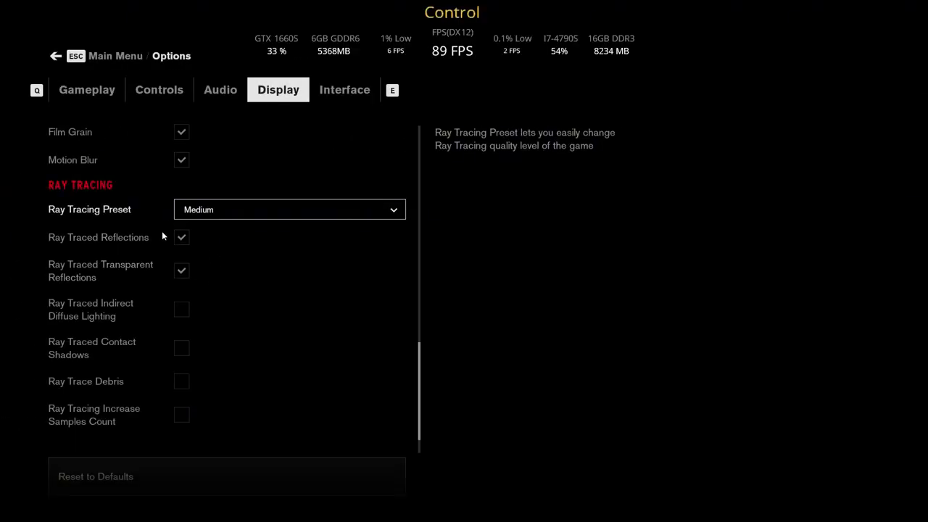
key(Escape)
key(Escape)
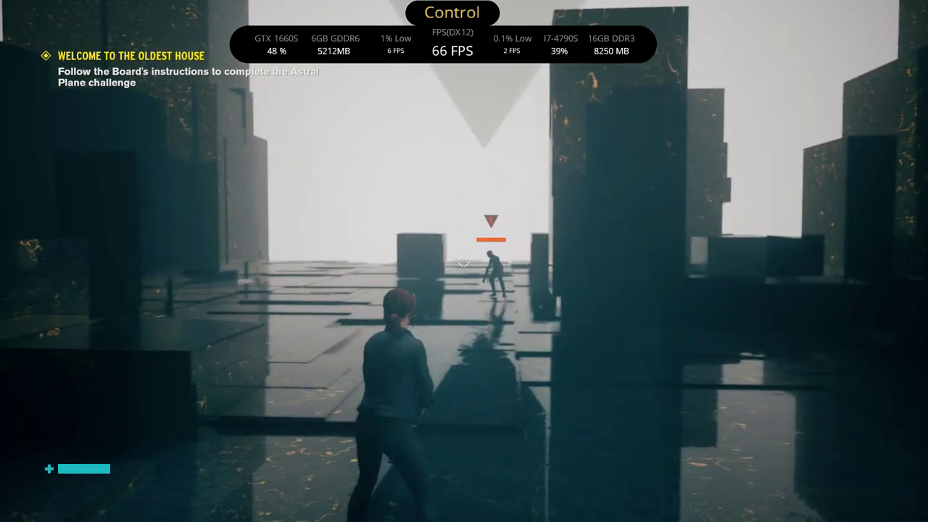
Aim at the marked enemy ahead and fire at it to test the game with ray tracing.
right_click(464, 261)
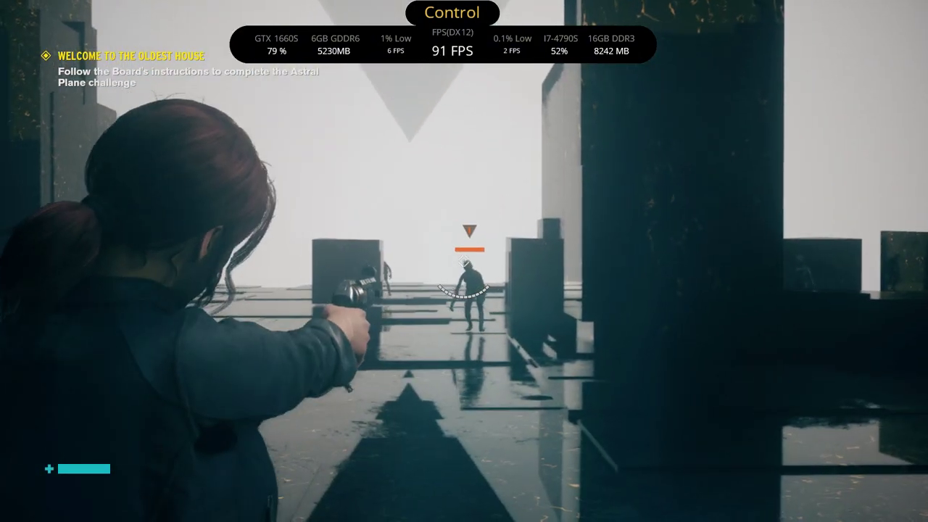
click(464, 261)
click(464, 261)
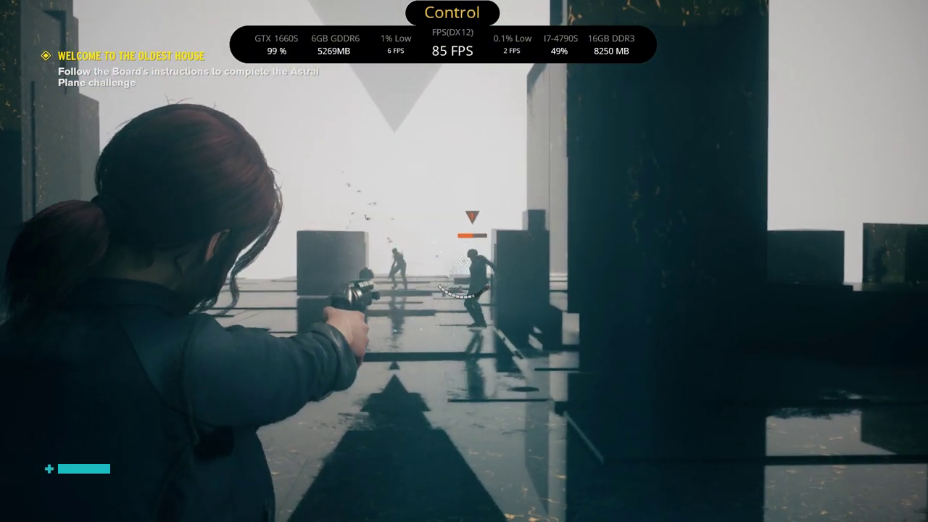